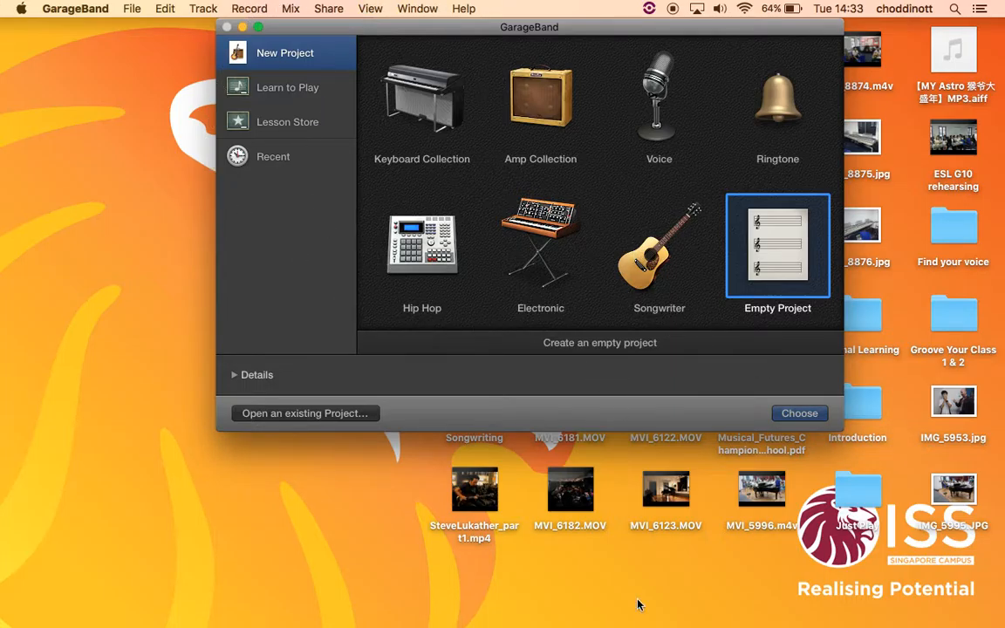
Step: Create an empty project containing one software instrument track
{"action": "mouse_move", "coordinate": [731, 615]}
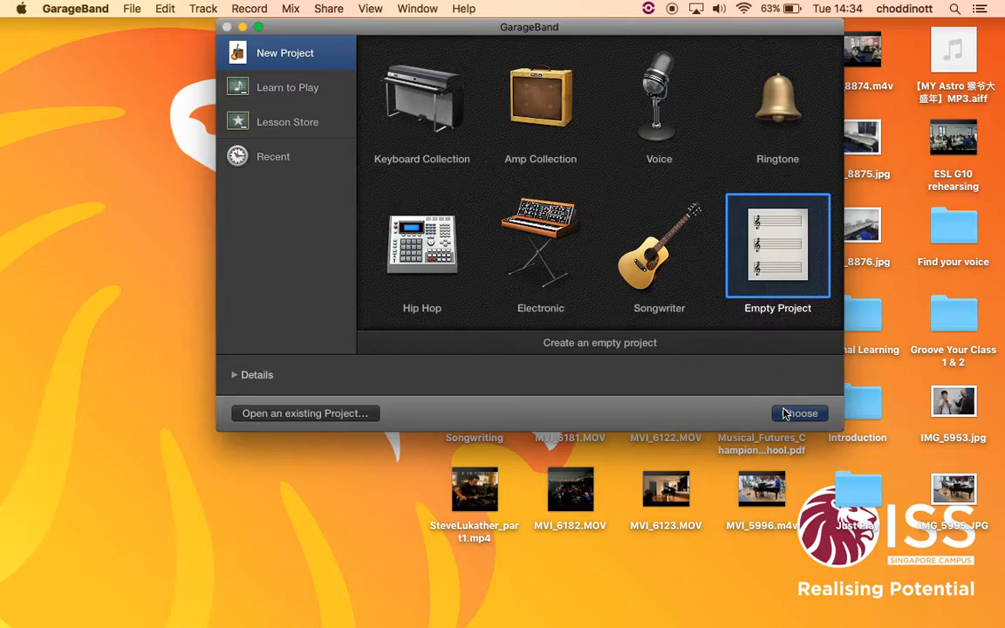
{"action": "double_click", "coordinate": [660, 229]}
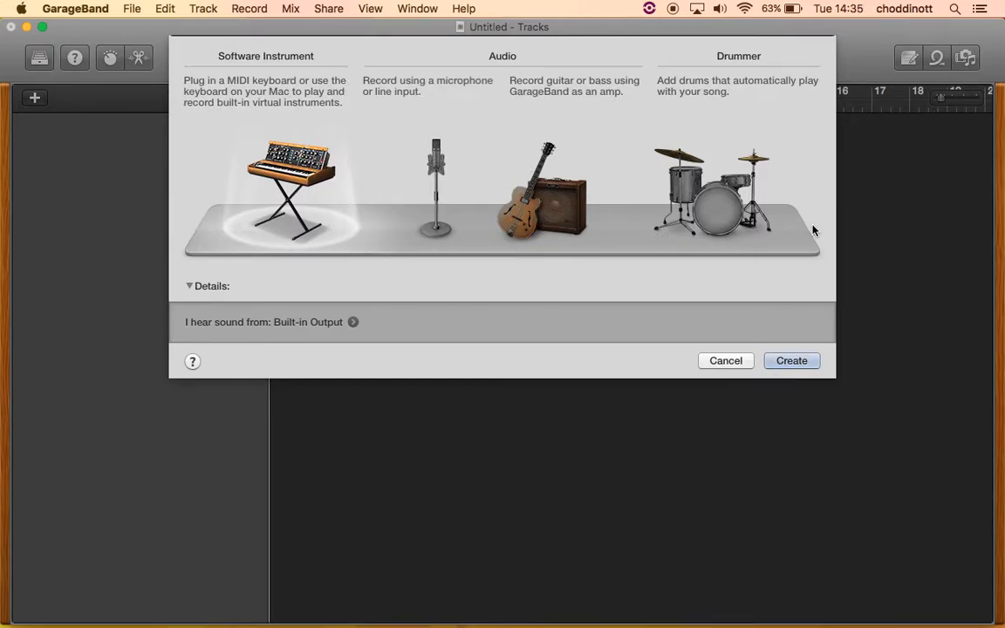
{"action": "double_click", "coordinate": [316, 177]}
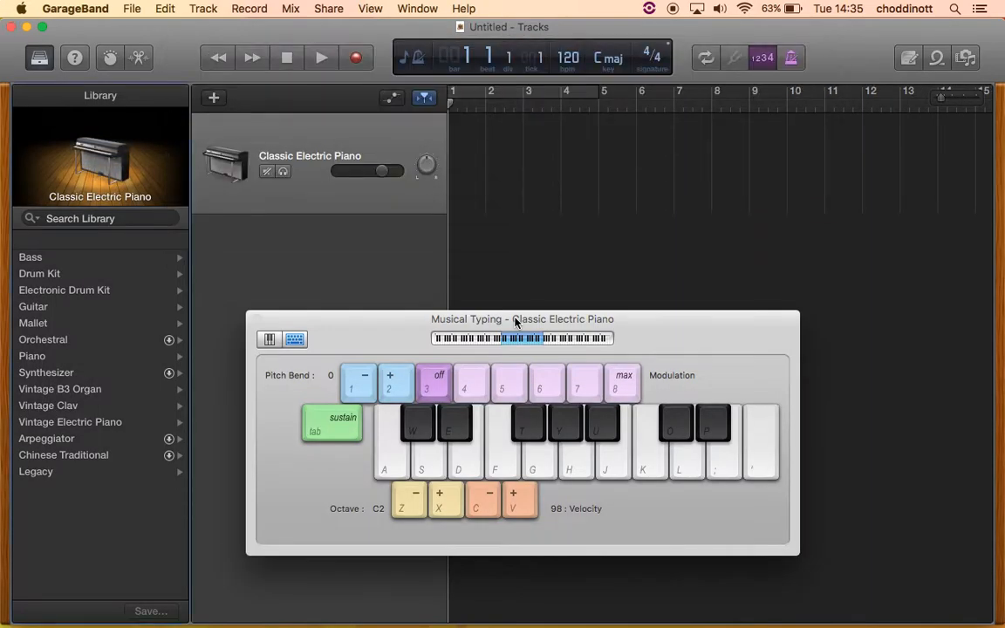
{"action": "left_click_drag", "start_coordinate": [511, 323], "coordinate": [547, 300]}
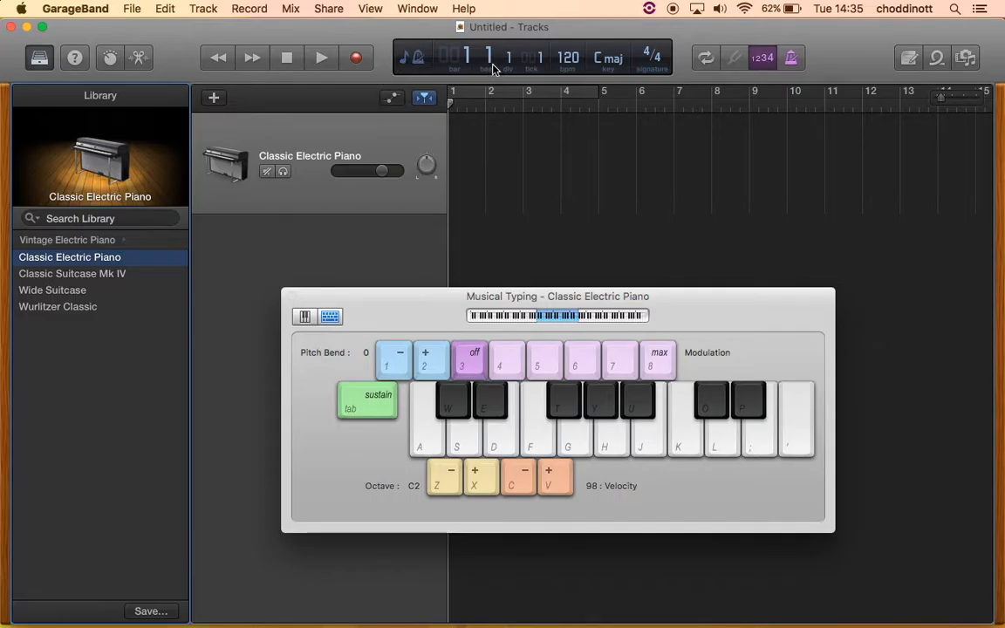
Step: Set the project tempo to 100 bpm and choose C major as the key
{"action": "double_click", "coordinate": [567, 58]}
{"action": "key", "text": "Right"}
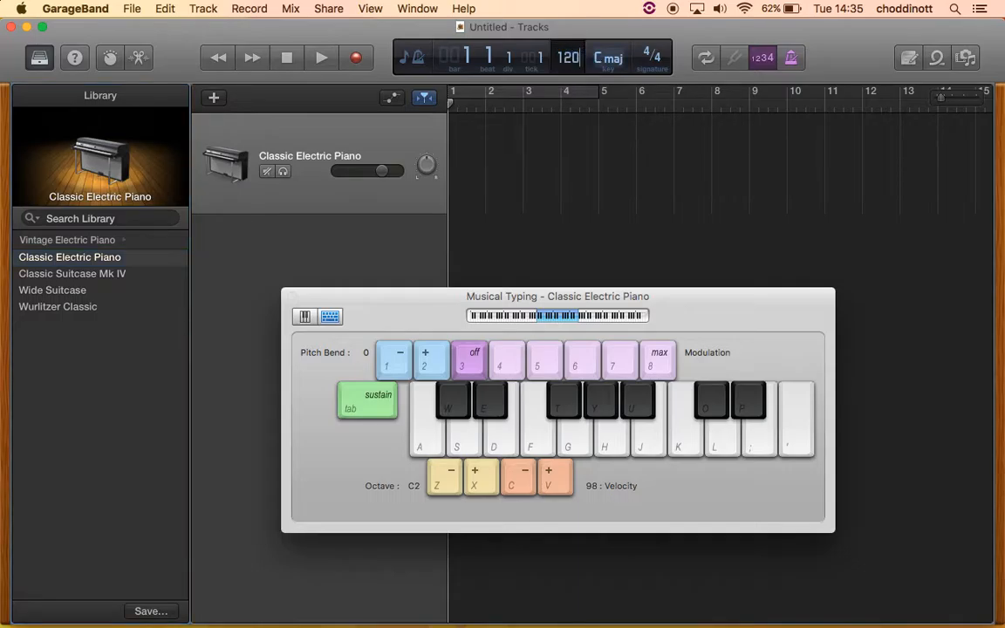
{"action": "key", "text": "BackSpace"}
{"action": "key", "text": "BackSpace"}
{"action": "type", "text": "00"}
{"action": "left_click", "coordinate": [608, 63]}
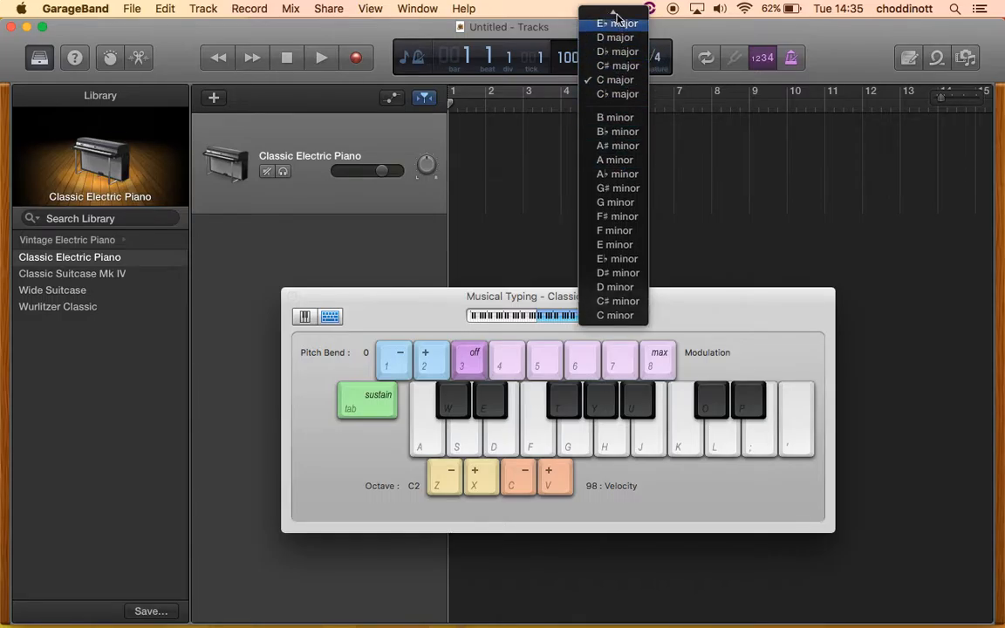
{"action": "scroll", "coordinate": [625, 178], "scroll_direction": "up", "scroll_amount": 3}
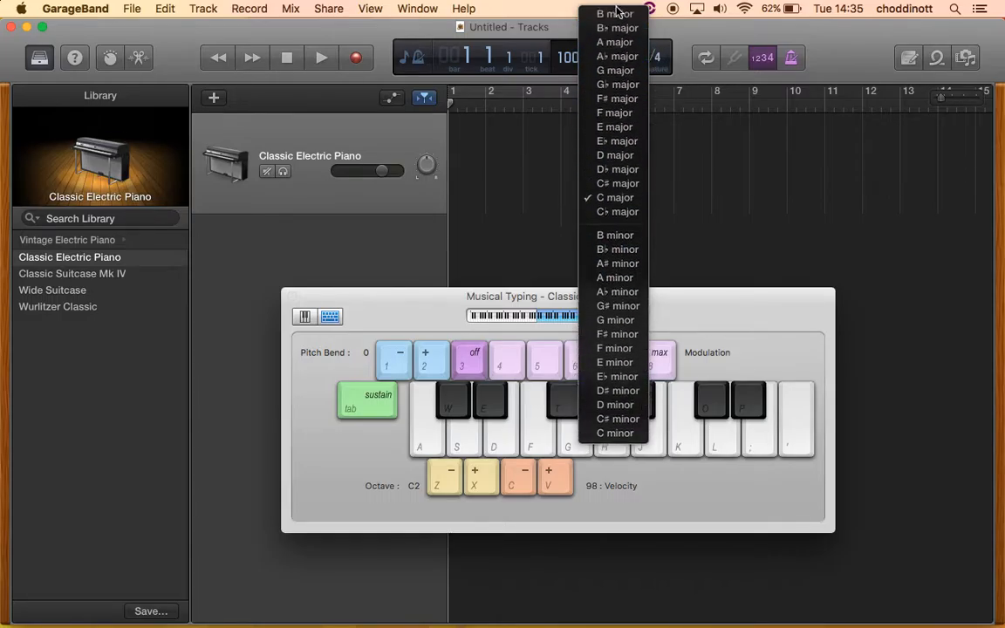
{"action": "left_click", "coordinate": [616, 199]}
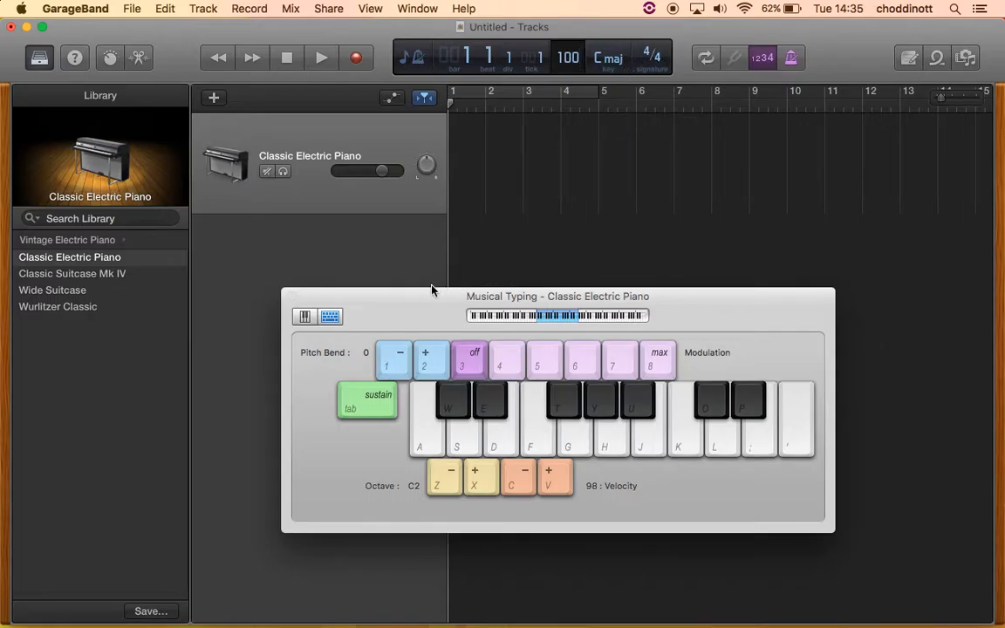
Step: Reposition the Musical Typing window below the track and make it the active window
{"action": "left_click_drag", "start_coordinate": [425, 298], "coordinate": [363, 262]}
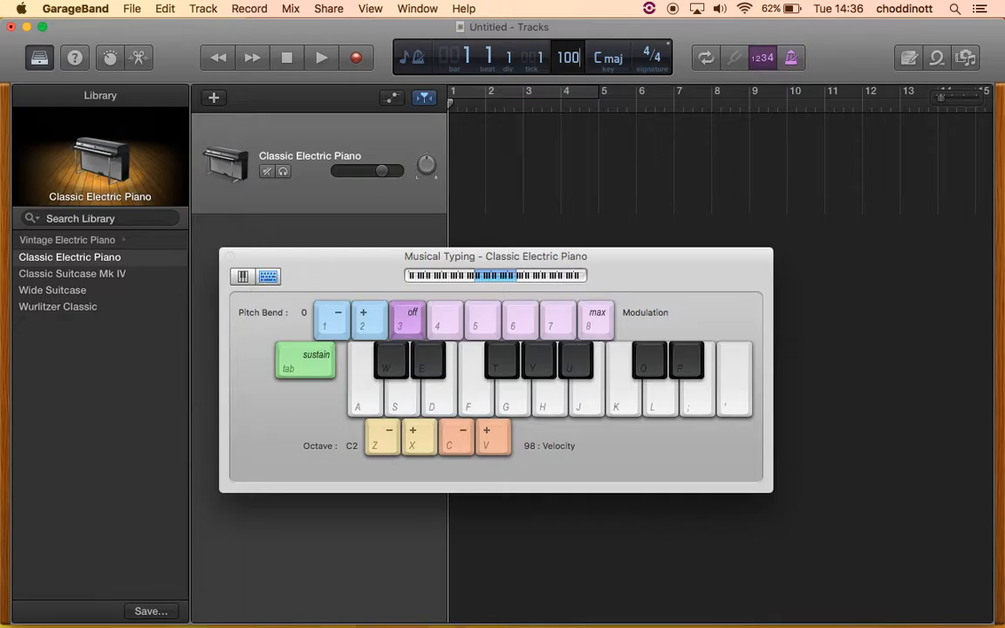
{"action": "left_click", "coordinate": [303, 139]}
{"action": "mouse_move", "coordinate": [340, 288]}
{"action": "left_mouse_down"}
{"action": "mouse_move", "coordinate": [475, 237]}
{"action": "mouse_move", "coordinate": [347, 298]}
{"action": "left_mouse_up"}
{"action": "left_click", "coordinate": [434, 11]}
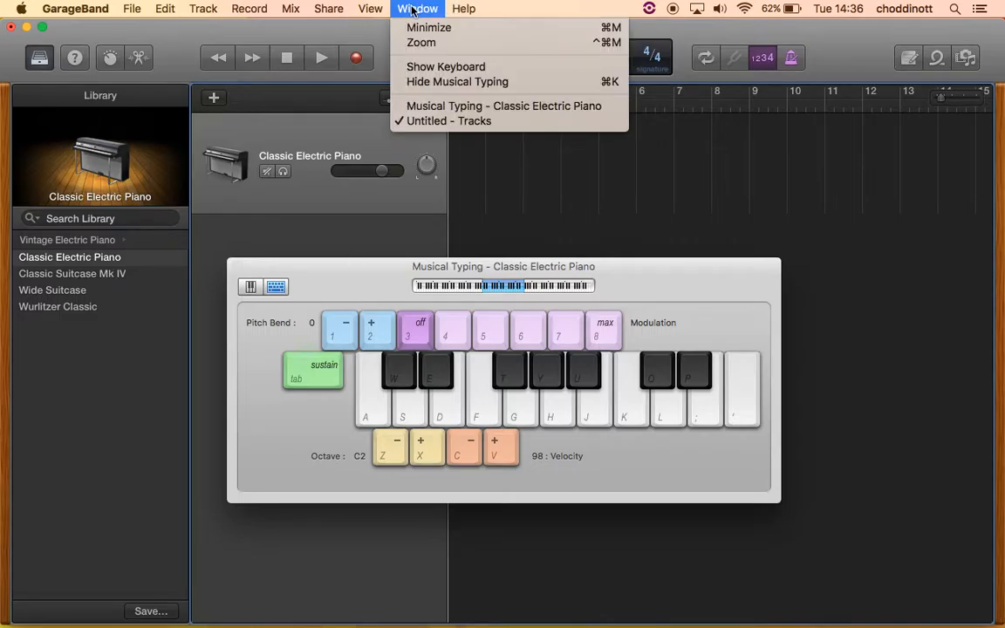
{"action": "left_click", "coordinate": [418, 105]}
Step: Audition the Classic Electric Piano with single notes and a C-E-G chord using Musical Typing
{"action": "key", "text": "h"}
{"action": "key", "text": "g"}
{"action": "key", "text": "g"}
{"action": "key", "text": "a"}
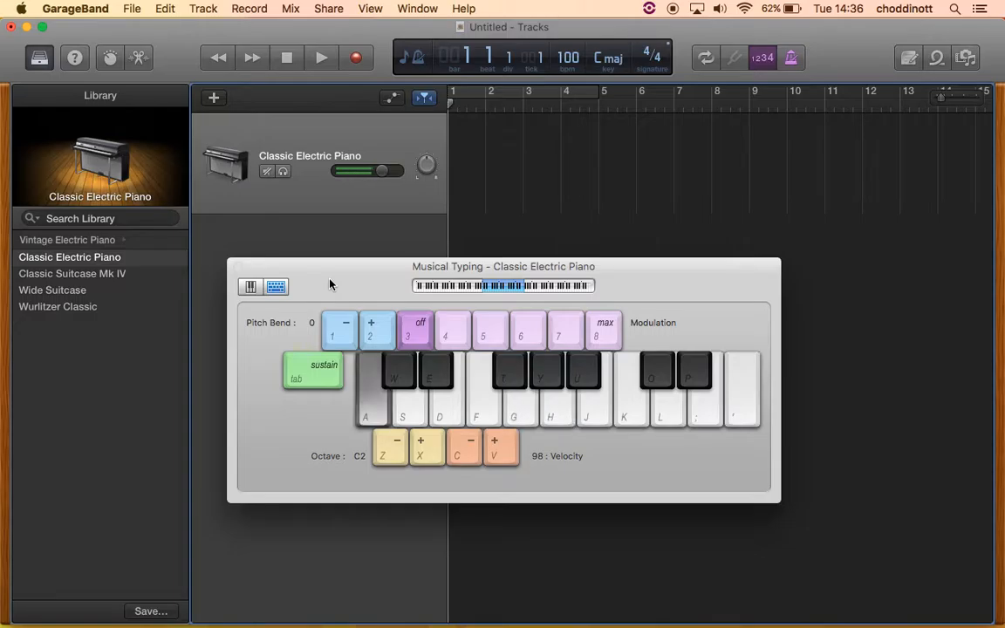
{"action": "key", "text": "d"}
{"action": "key", "text": "g"}
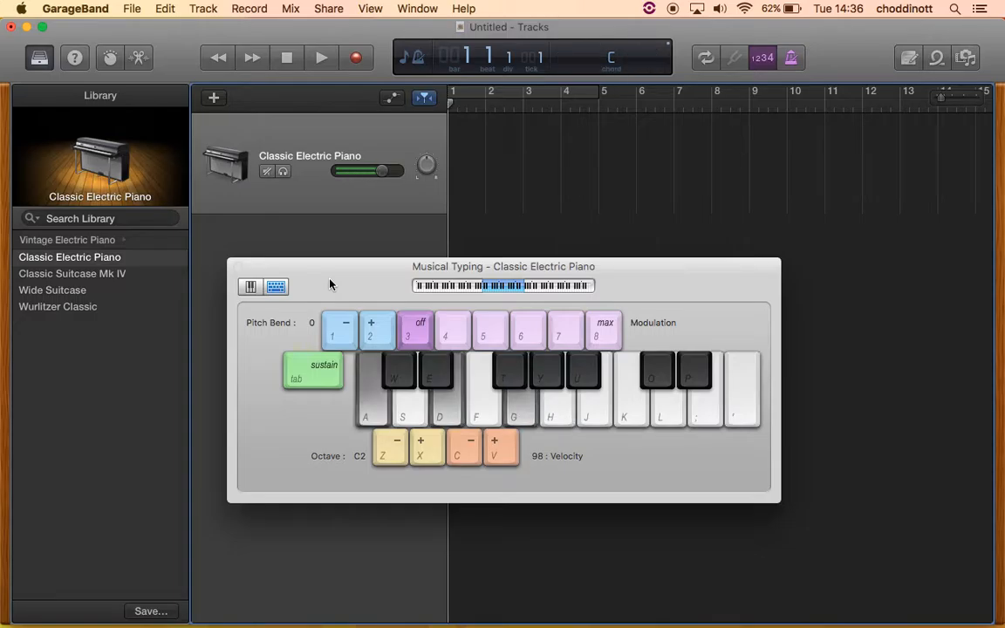
{"action": "key", "text": "j"}
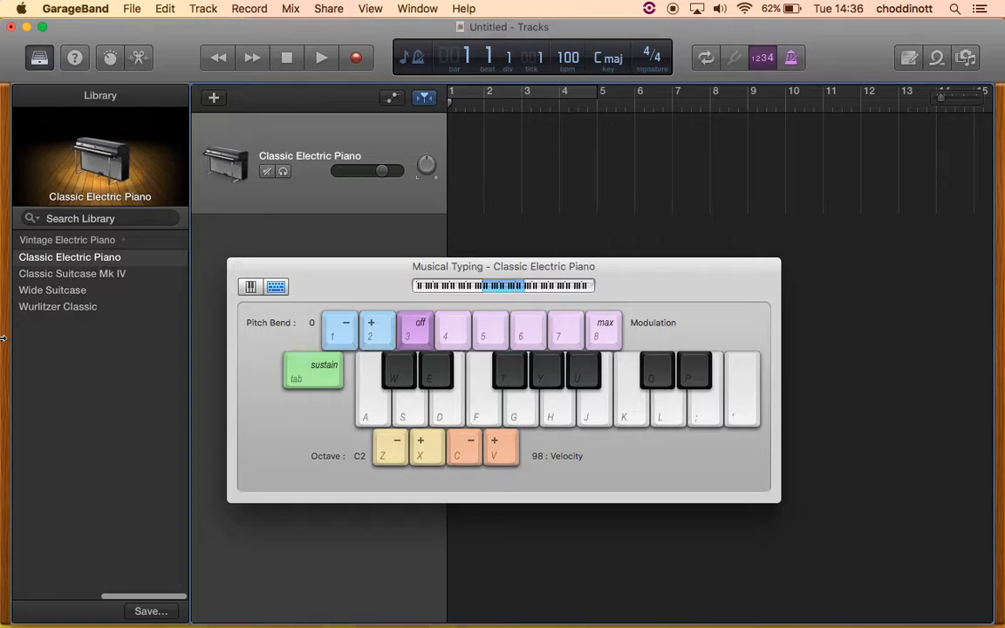
Step: Browse the library's drum sounds and change the track's instrument to the Boutique 808 electronic drum kit
{"action": "mouse_move", "coordinate": [4, 335]}
{"action": "left_mouse_down"}
{"action": "mouse_move", "coordinate": [40, 327]}
{"action": "mouse_move", "coordinate": [44, 336]}
{"action": "mouse_move", "coordinate": [4, 318]}
{"action": "left_mouse_up"}
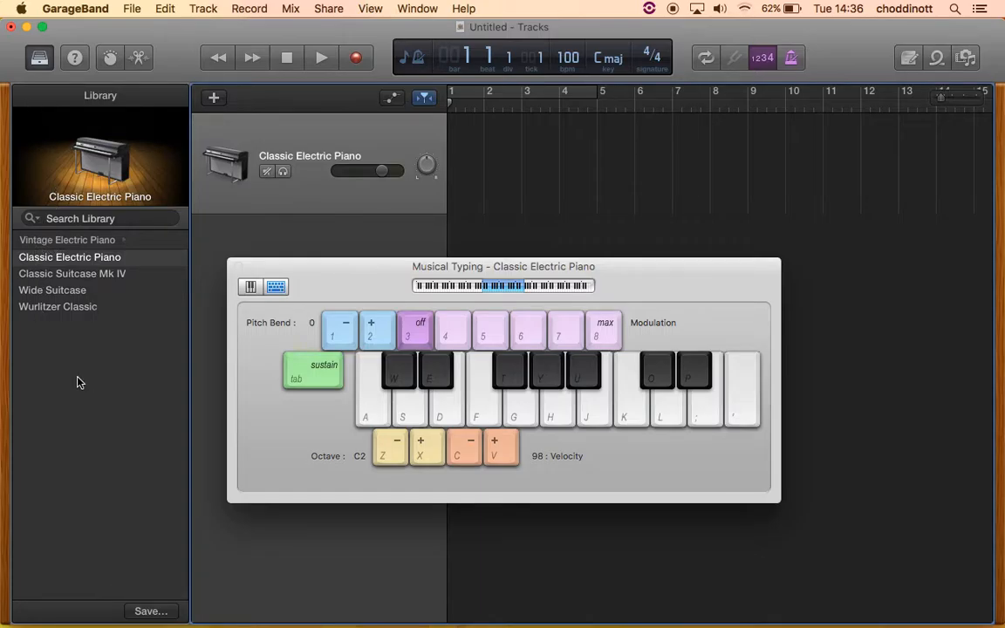
{"action": "scroll", "coordinate": [69, 380], "scroll_direction": "left", "scroll_amount": 5}
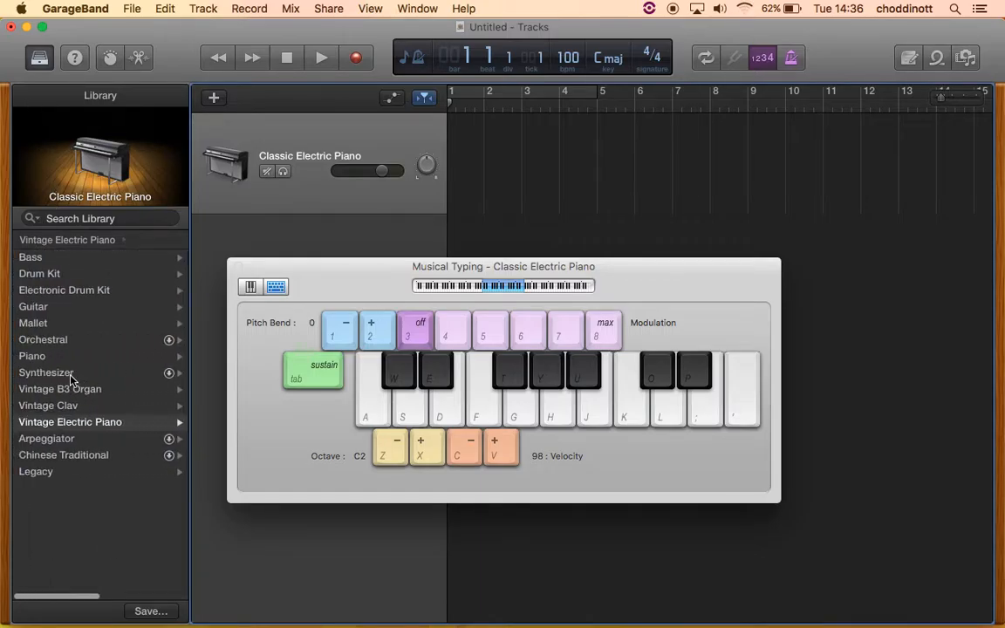
{"action": "left_click", "coordinate": [71, 273]}
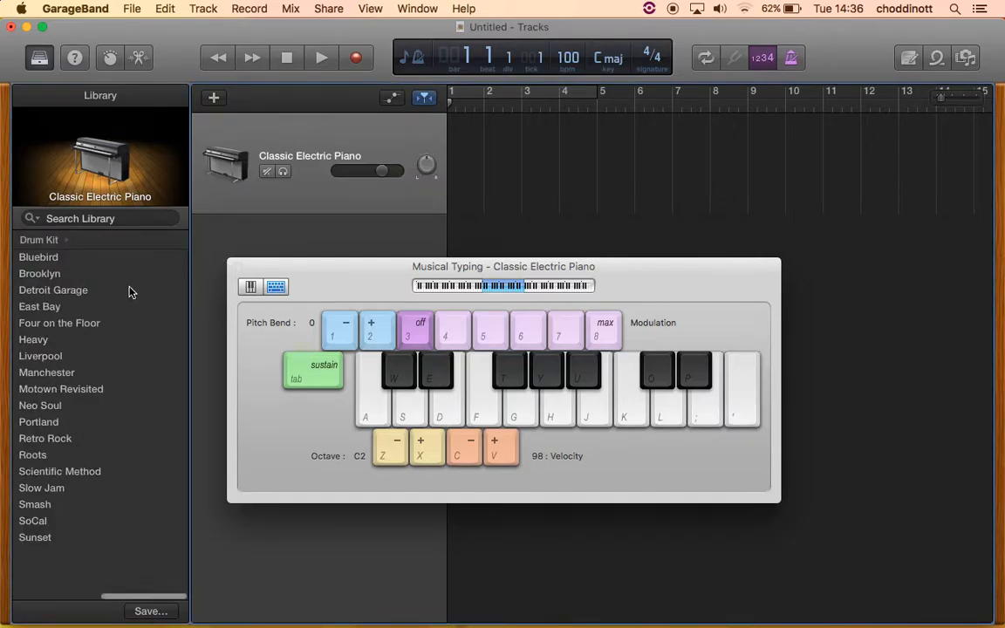
{"action": "scroll", "coordinate": [122, 360], "scroll_direction": "down", "scroll_amount": 1}
{"action": "scroll", "coordinate": [122, 360], "scroll_direction": "left", "scroll_amount": 4}
{"action": "scroll", "coordinate": [122, 360], "scroll_direction": "left", "scroll_amount": 3}
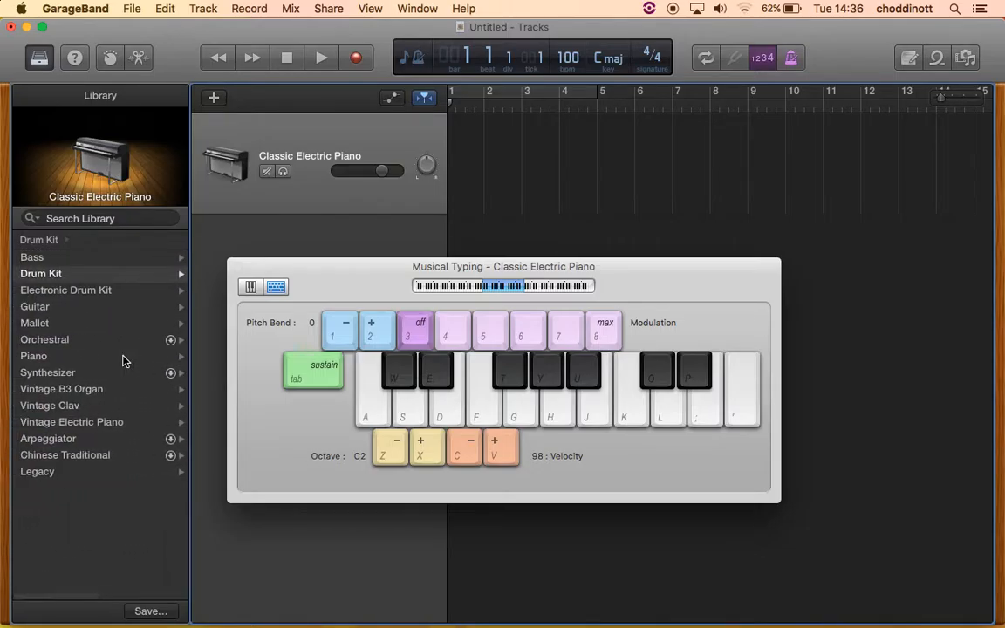
{"action": "scroll", "coordinate": [122, 360], "scroll_direction": "right", "scroll_amount": 5}
{"action": "scroll", "coordinate": [122, 360], "scroll_direction": "left", "scroll_amount": 4}
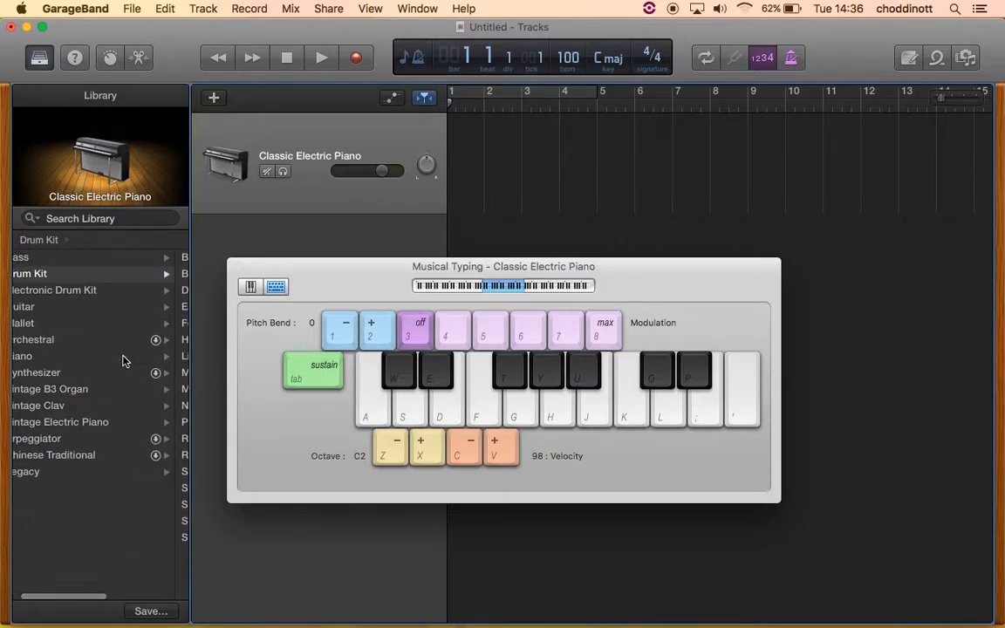
{"action": "left_click", "coordinate": [68, 290]}
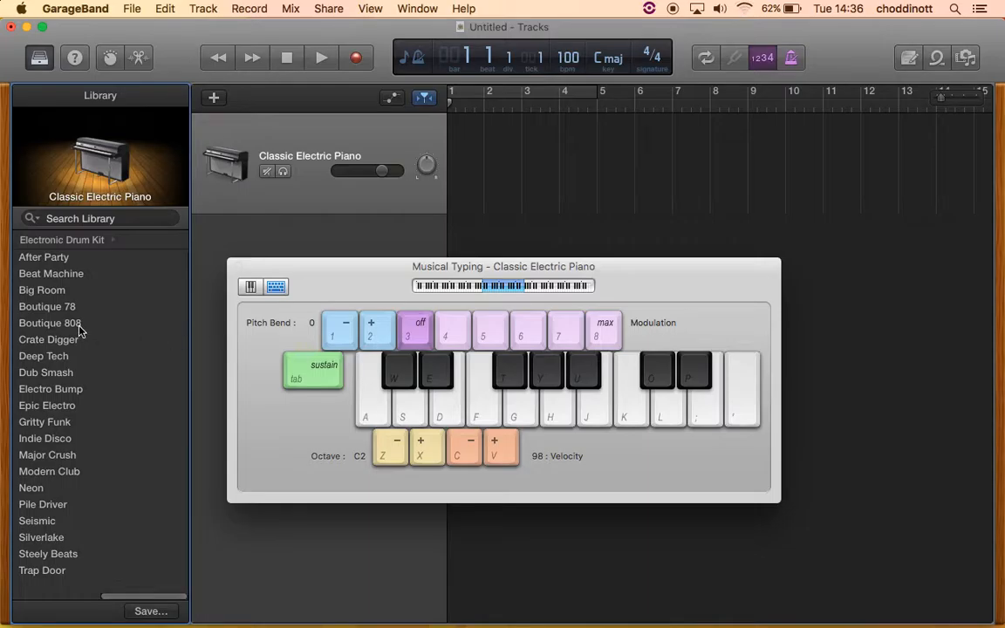
{"action": "left_click", "coordinate": [78, 324]}
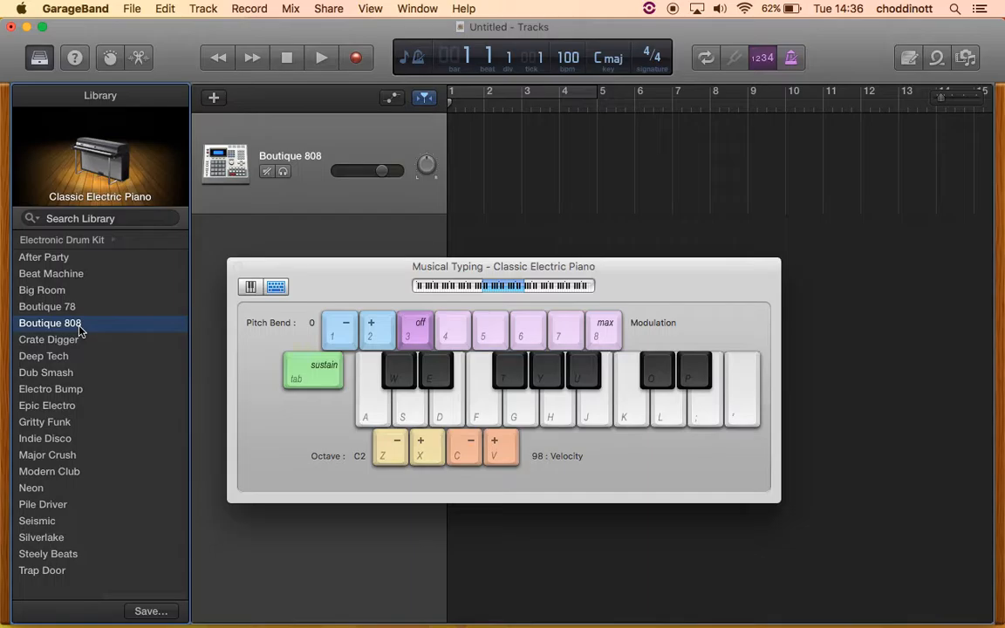
Step: Lower the Musical Typing octave to C1 and try out the Boutique 808 sound on its lowest note
{"action": "key", "text": "a"}
{"action": "key", "text": "w"}
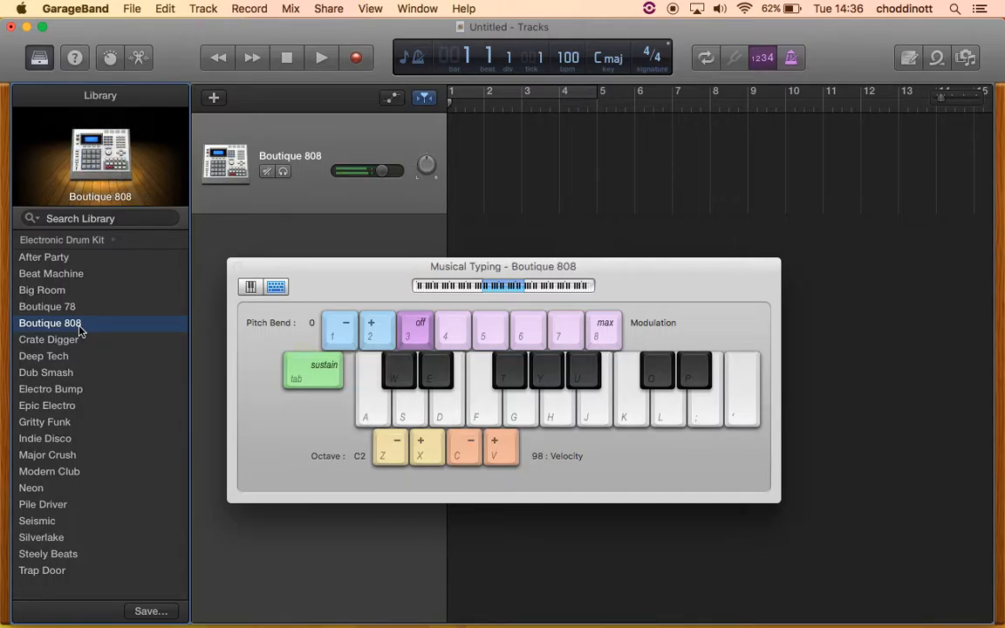
{"action": "key", "text": "a"}
{"action": "key", "text": "z"}
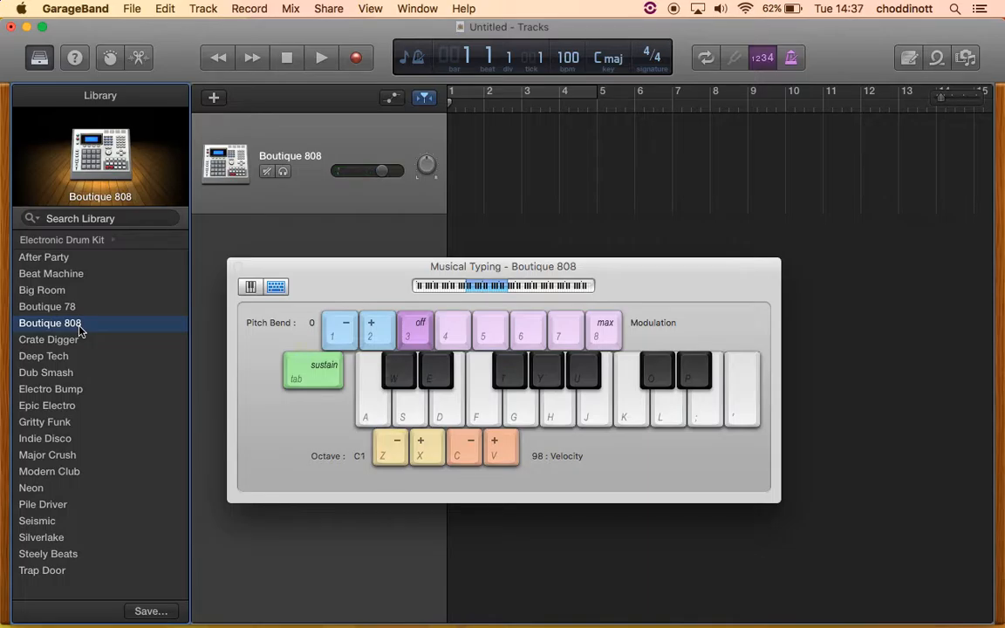
{"action": "key", "text": "a"}
{"action": "key", "text": "a"}
{"action": "key", "text": "a"}
{"action": "key", "text": "a"}
{"action": "key", "text": "a"}
{"action": "left_click", "coordinate": [789, 65]}
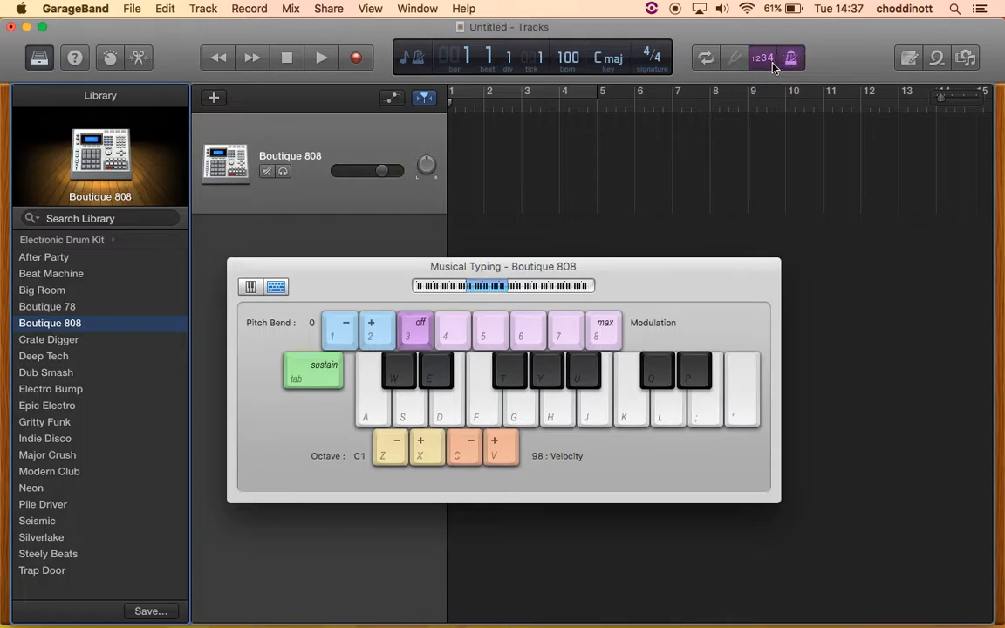
{"action": "left_click", "coordinate": [760, 55]}
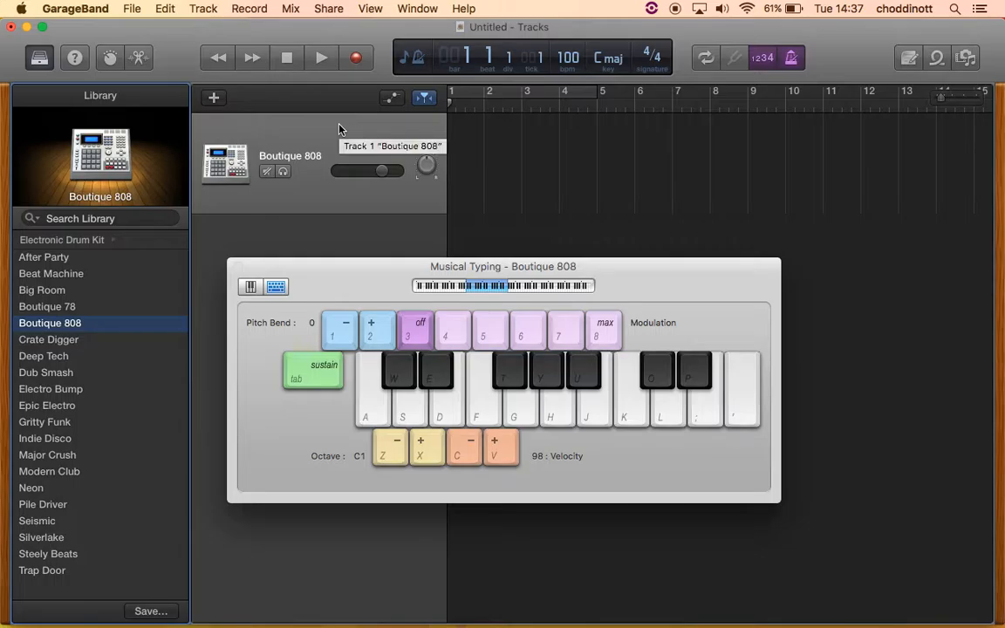
Step: Record about eight bars of a repeating drum beat on the Boutique 808 track, alternating two C1 hits with one D1 hit
{"action": "key", "text": "r"}
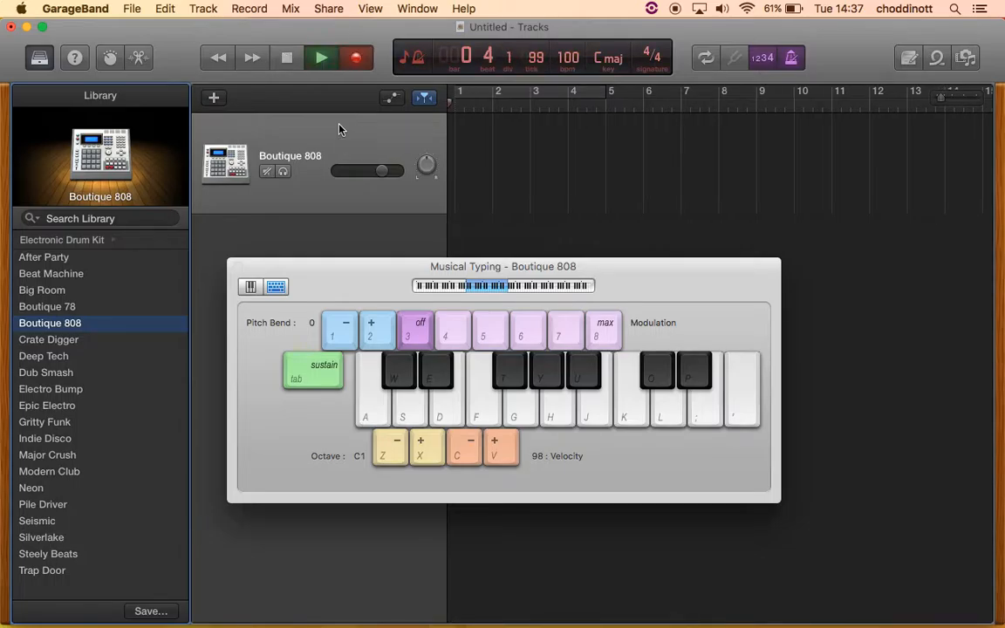
{"action": "key", "text": "a"}
{"action": "key", "text": "a"}
{"action": "key", "text": "a"}
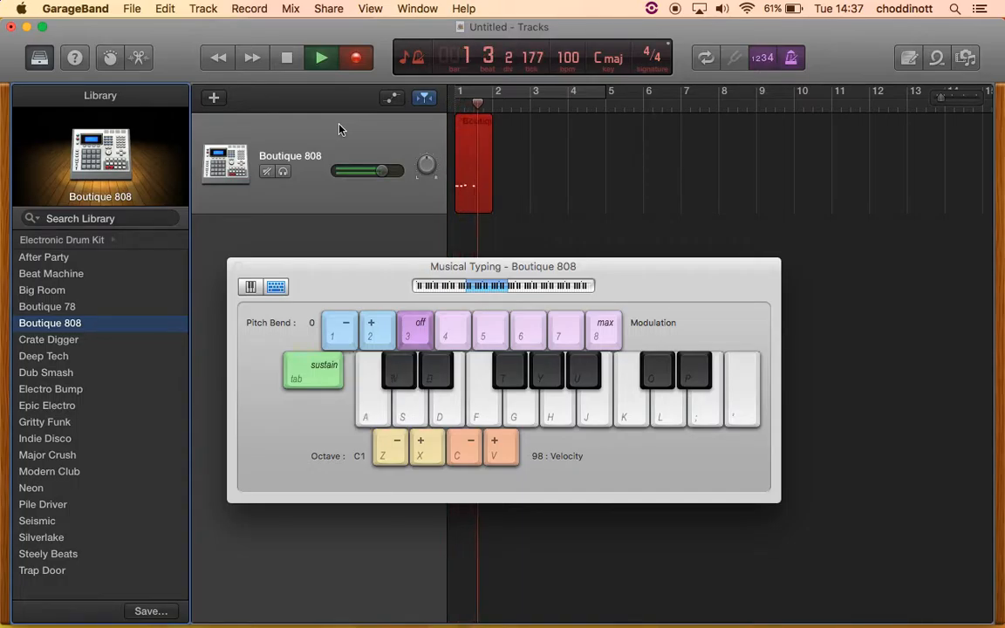
{"action": "key", "text": "s"}
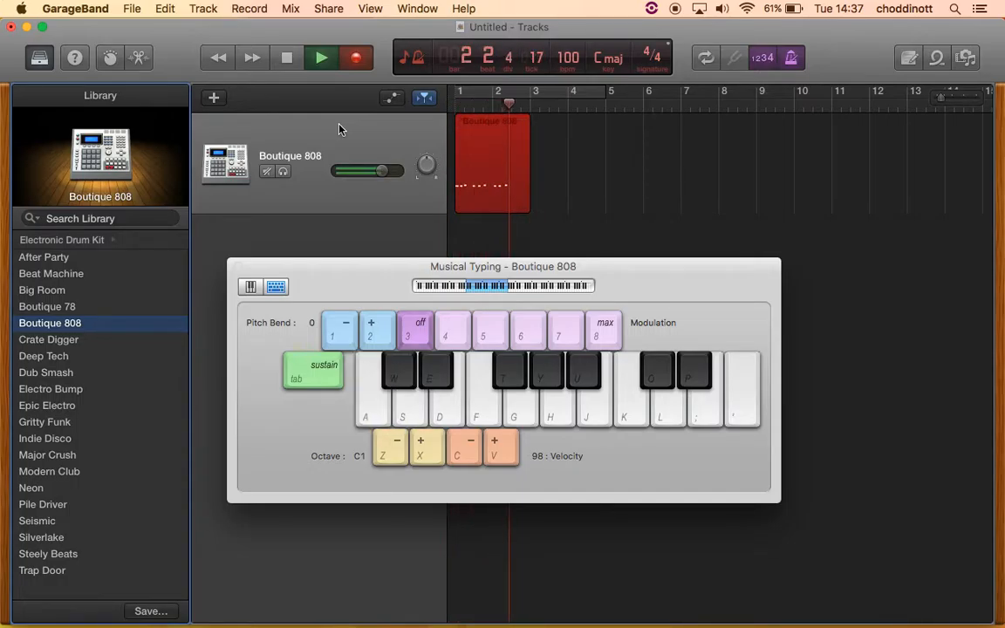
{"action": "key", "text": "a"}
{"action": "key", "text": "a"}
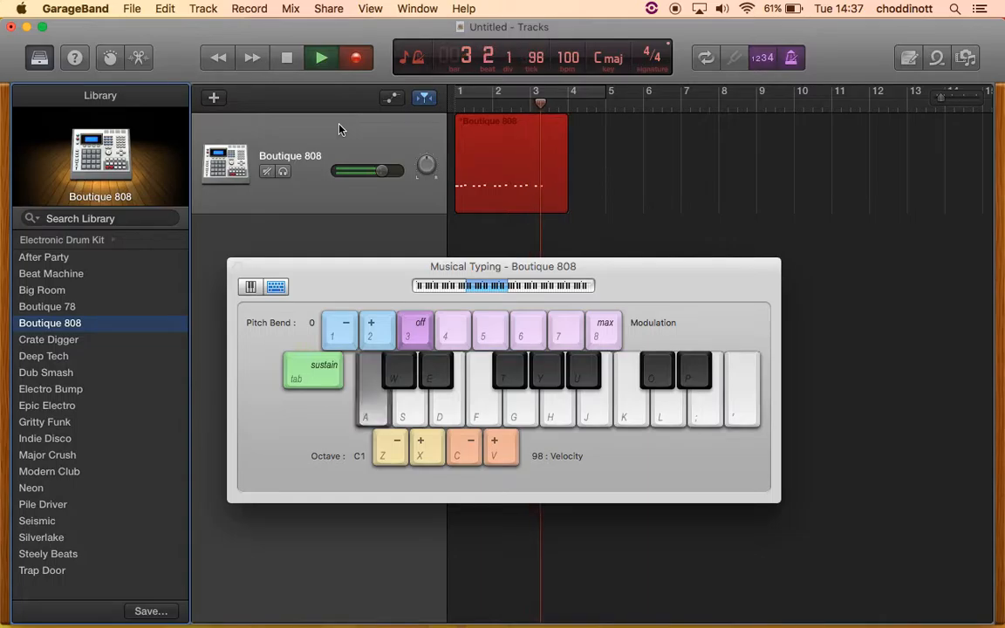
{"action": "key", "text": "a"}
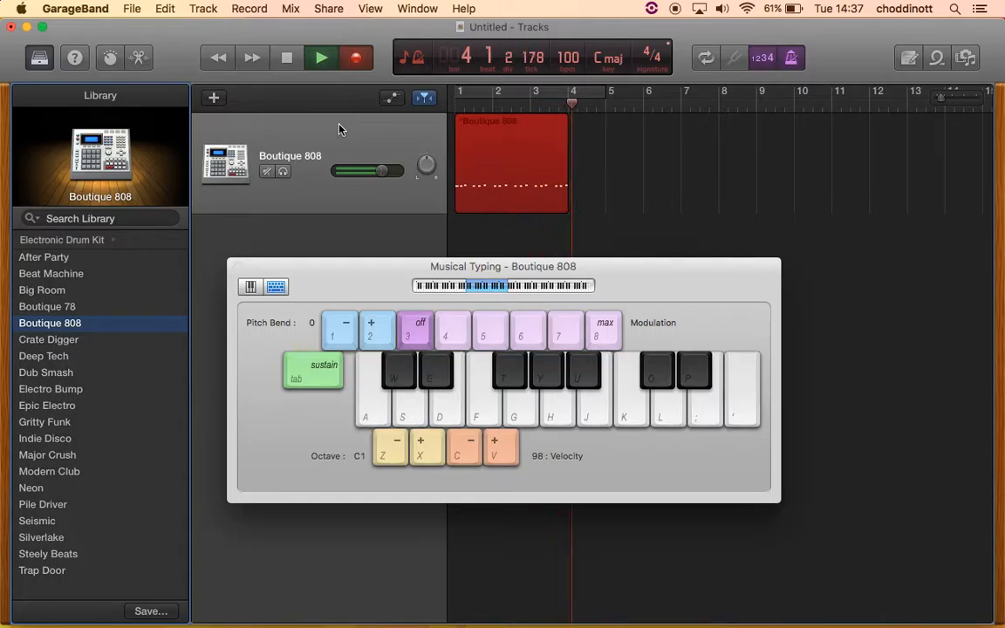
{"action": "key", "text": "a"}
{"action": "key", "text": "a"}
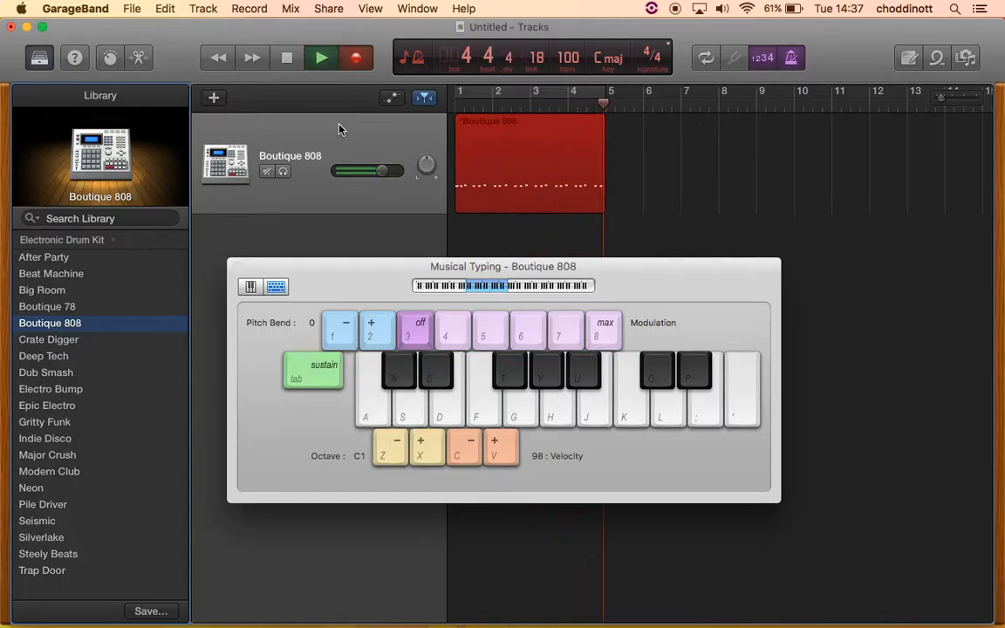
{"action": "key", "text": "a"}
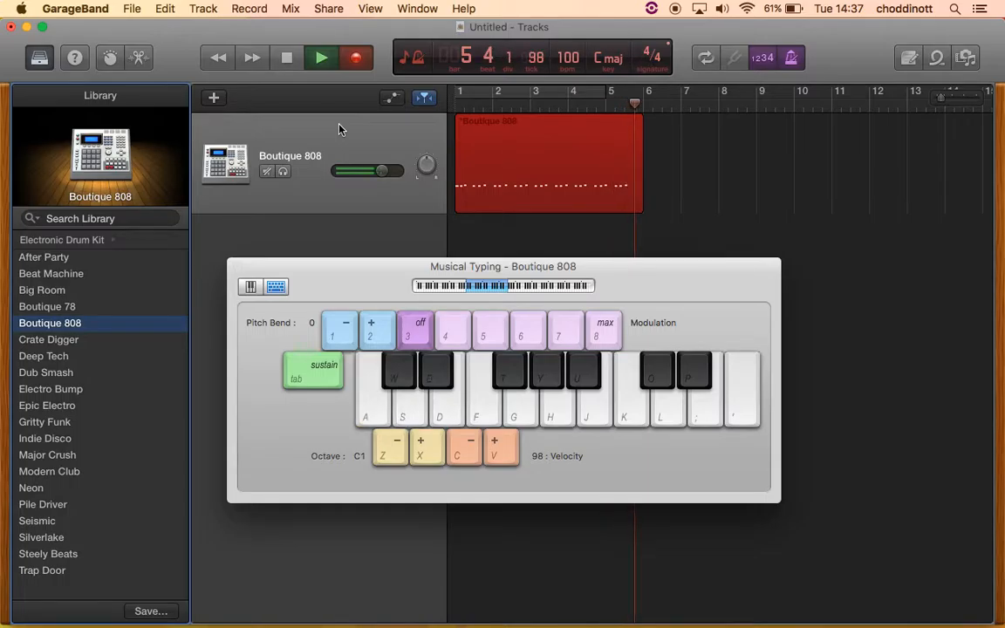
{"action": "key", "text": "a"}
{"action": "key", "text": "a"}
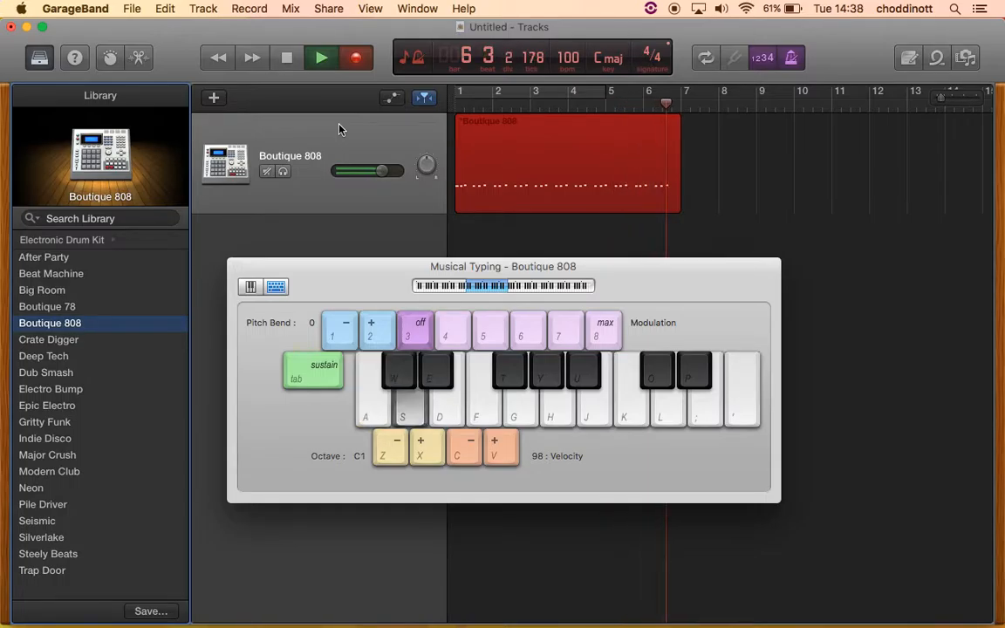
{"action": "key", "text": "a"}
{"action": "key", "text": "a"}
{"action": "key", "text": "a"}
{"action": "key", "text": "s"}
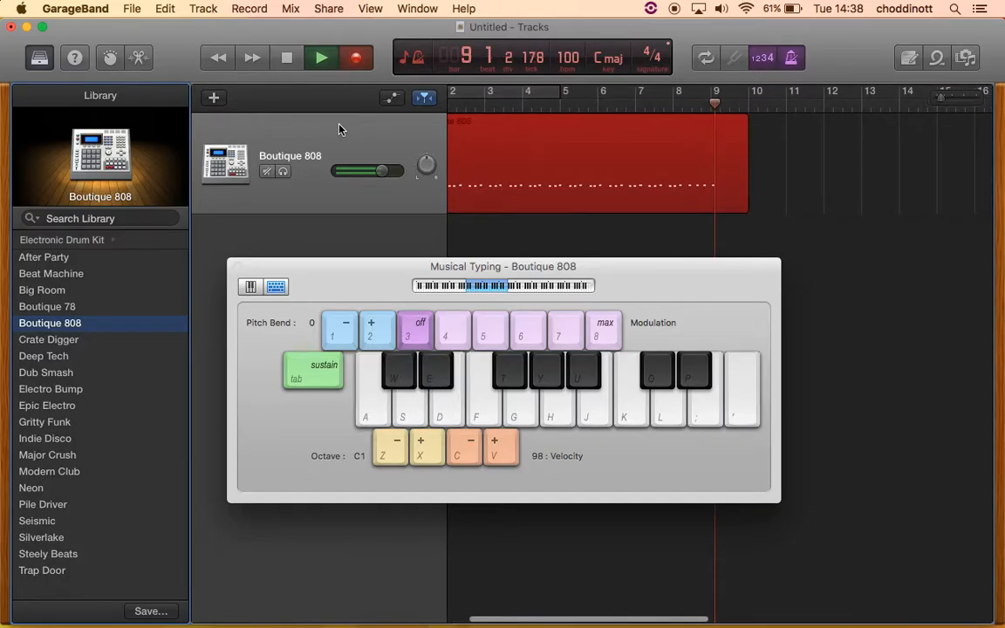
{"action": "key", "text": "space"}
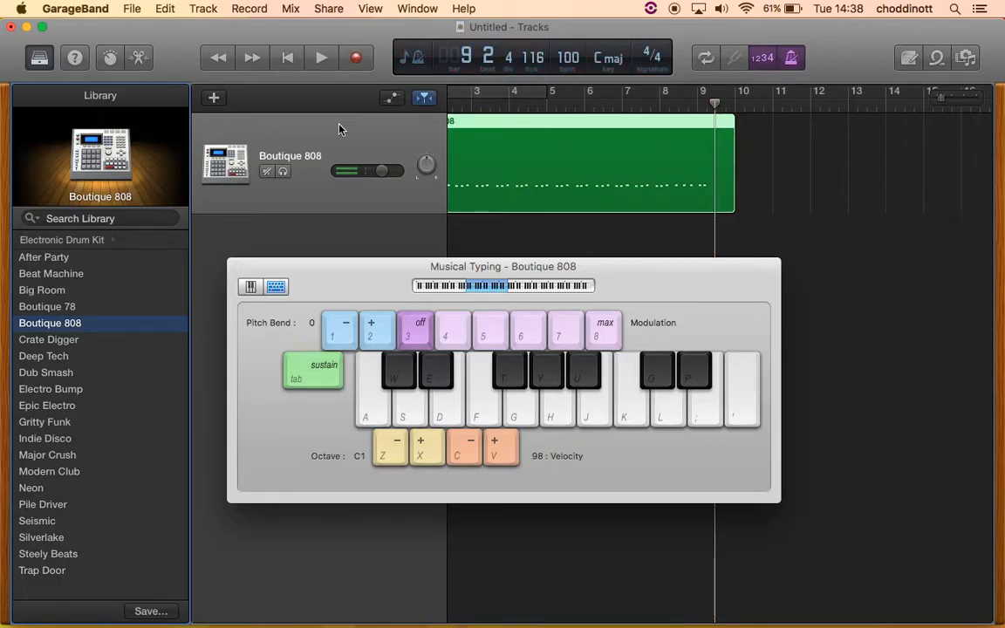
Step: Return the playhead to bar 1 and open the recorded Boutique 808 region in the note editor
{"action": "key", "text": "Return"}
{"action": "left_click", "coordinate": [552, 156]}
{"action": "double_click", "coordinate": [550, 156]}
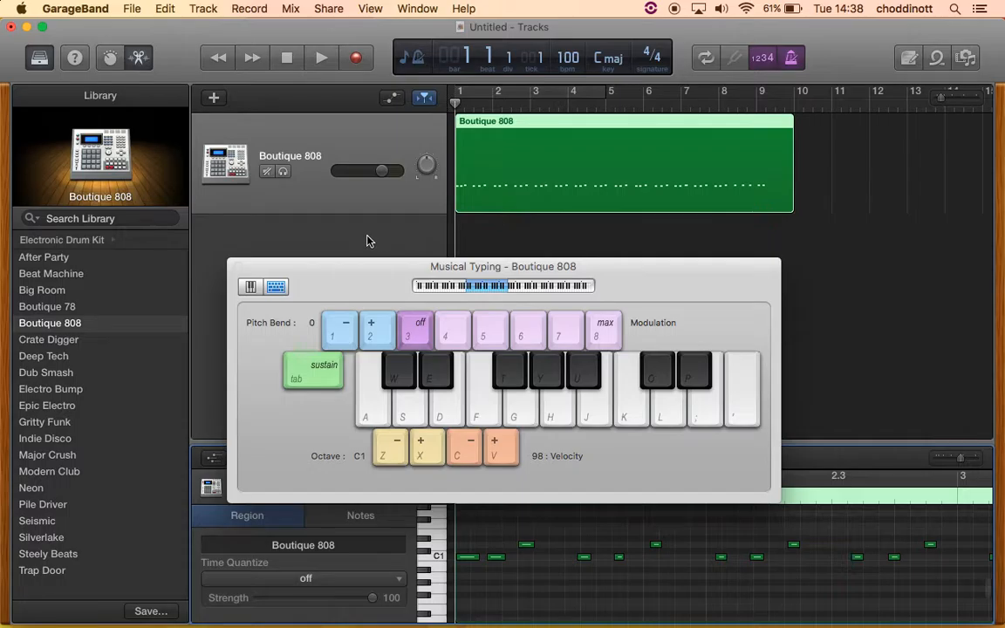
Step: Move the Musical Typing keyboard clear of the region and hide it
{"action": "left_click_drag", "start_coordinate": [366, 289], "coordinate": [191, 104]}
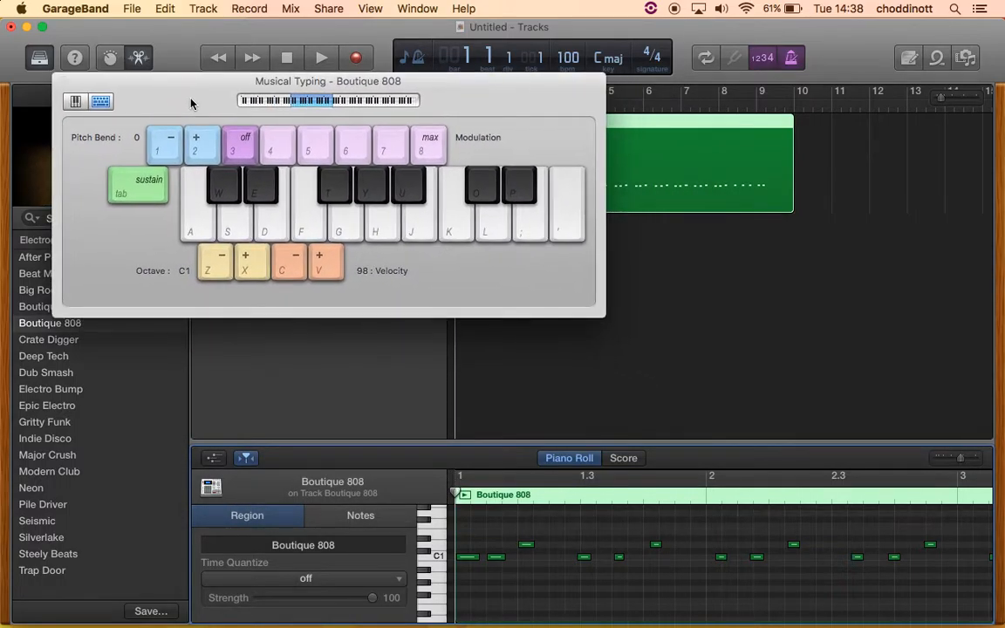
{"action": "left_click_drag", "start_coordinate": [414, 93], "coordinate": [501, 239]}
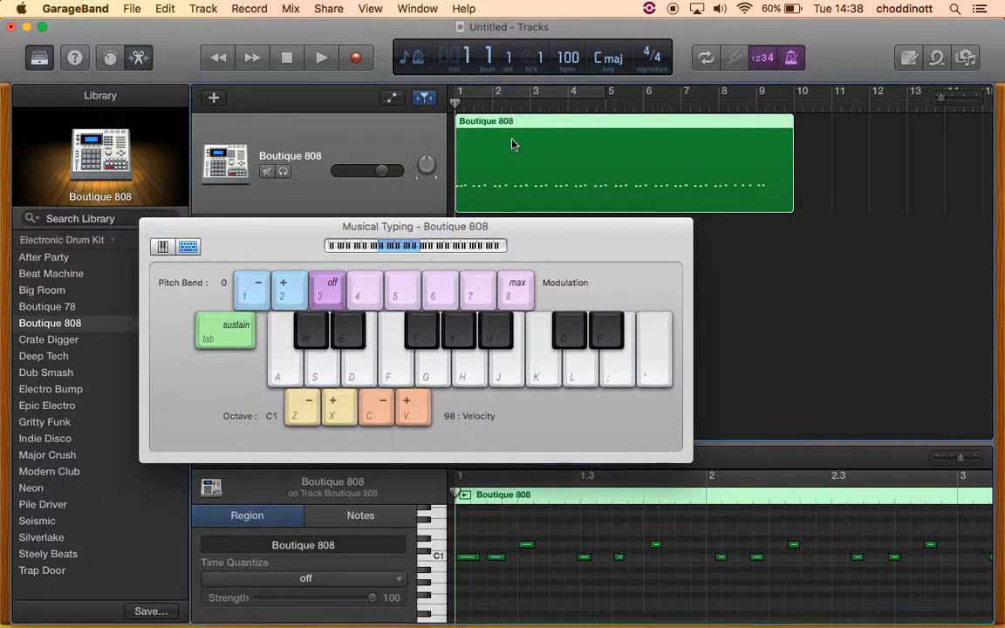
{"action": "double_click", "coordinate": [511, 139]}
{"action": "double_click", "coordinate": [523, 137]}
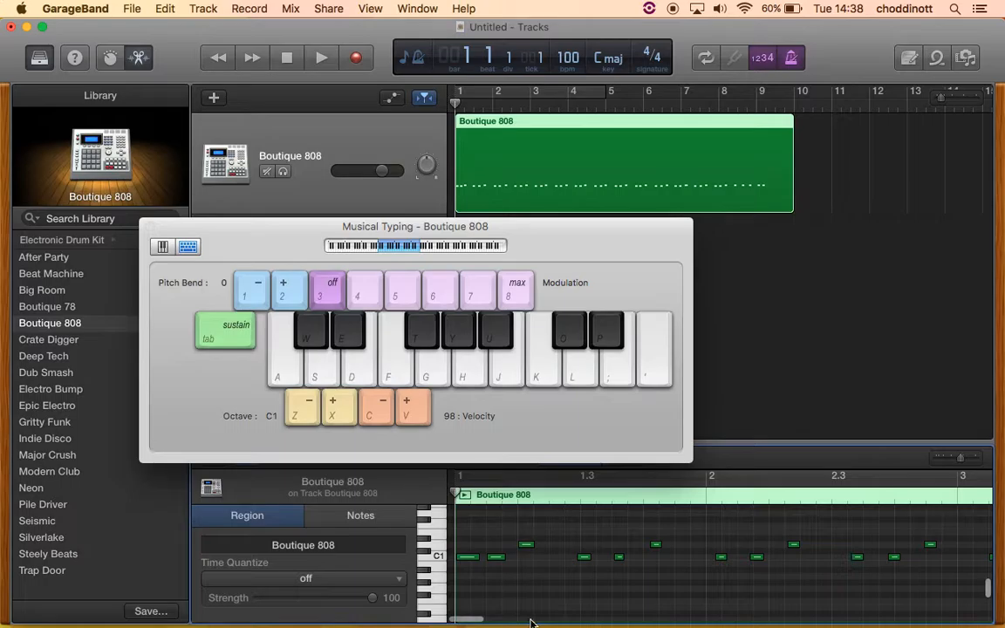
{"action": "left_click", "coordinate": [418, 9]}
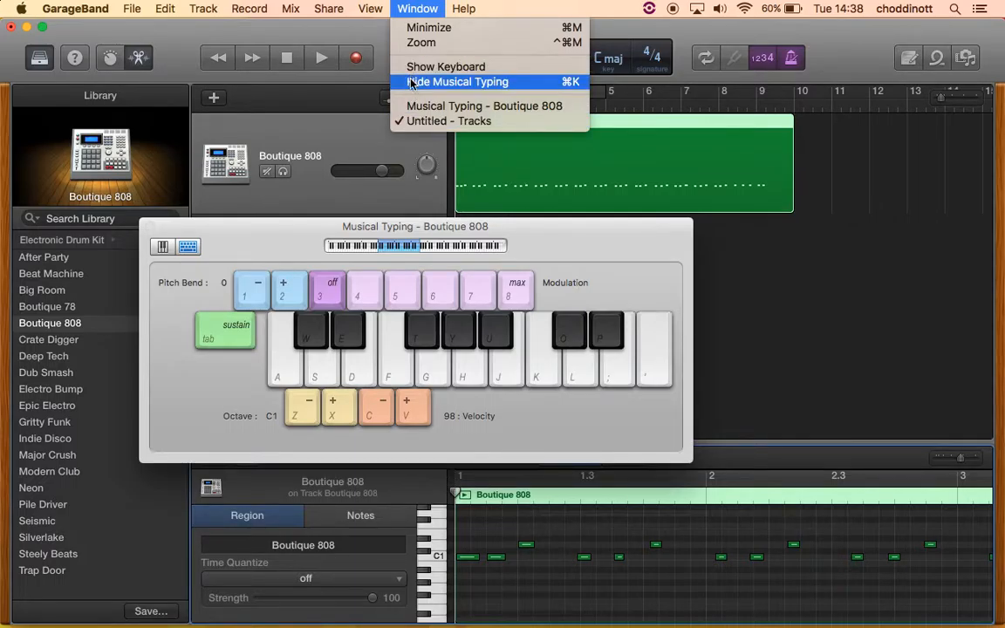
{"action": "left_click", "coordinate": [413, 82]}
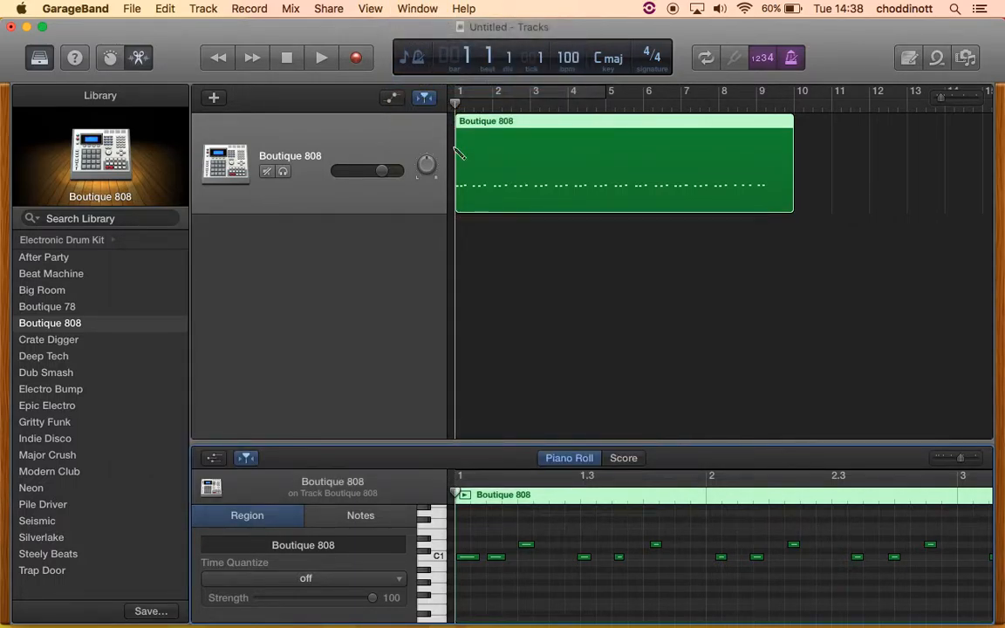
{"action": "key", "text": "super+k"}
{"action": "key", "text": "super+k"}
{"action": "key", "text": "super+k"}
{"action": "key", "text": "super+k"}
Step: Enlarge the note editor and set the Boutique 808 region's time quantize to 1/8 Note
{"action": "left_click_drag", "start_coordinate": [643, 441], "coordinate": [611, 270]}
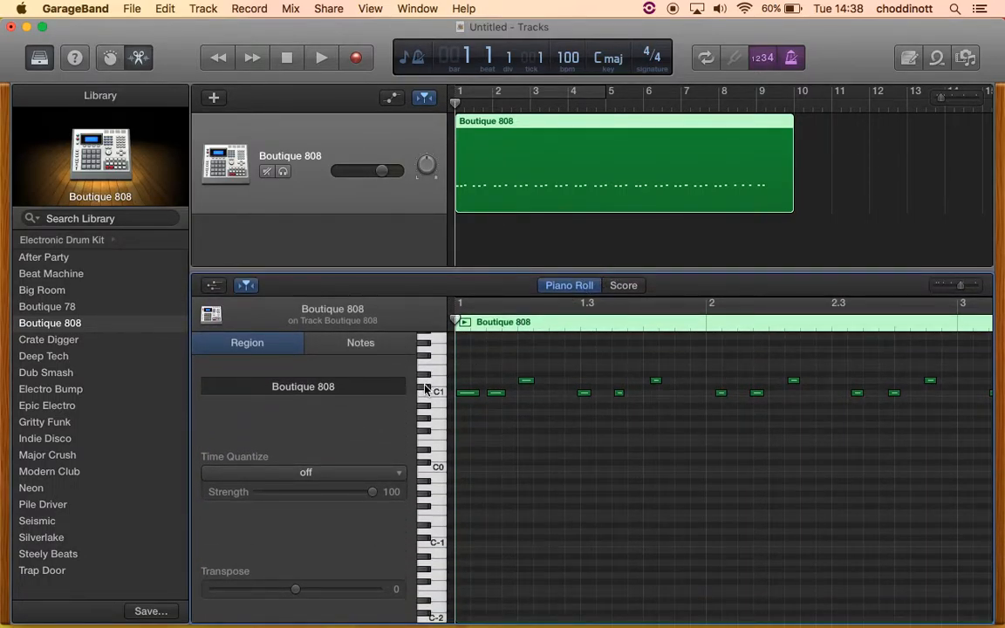
{"action": "scroll", "coordinate": [766, 458], "scroll_direction": "right", "scroll_amount": 10}
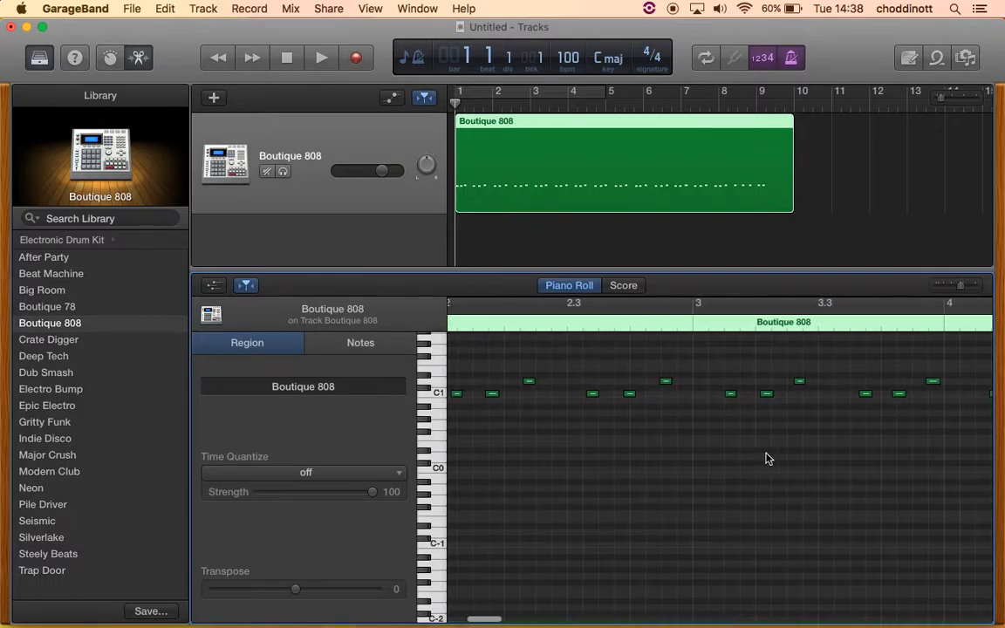
{"action": "scroll", "coordinate": [766, 458], "scroll_direction": "right", "scroll_amount": 15}
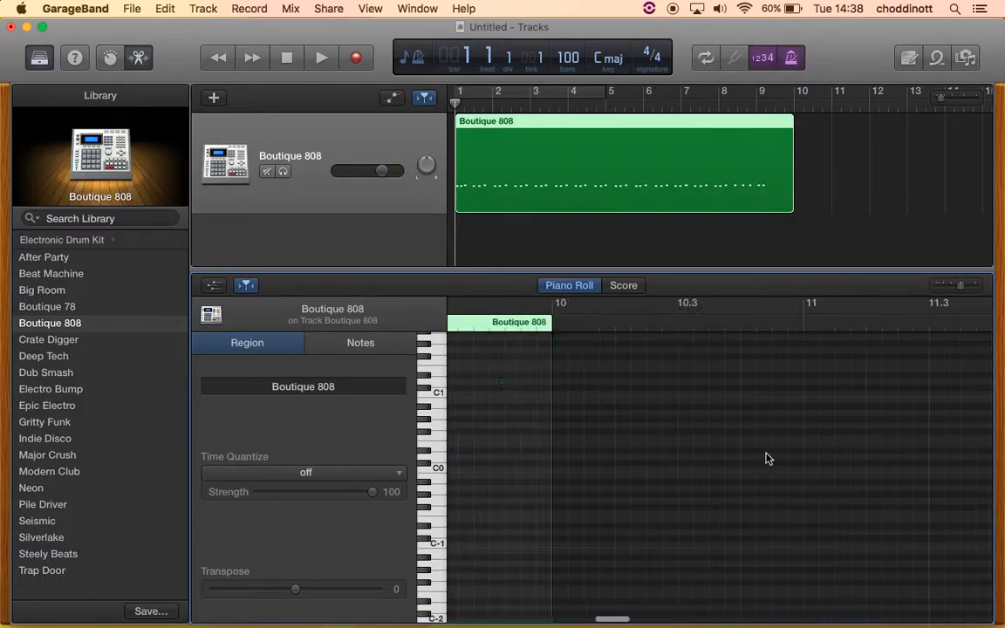
{"action": "scroll", "coordinate": [765, 457], "scroll_direction": "left", "scroll_amount": 12}
{"action": "scroll", "coordinate": [765, 458], "scroll_direction": "left", "scroll_amount": 15}
{"action": "scroll", "coordinate": [765, 458], "scroll_direction": "up", "scroll_amount": 2}
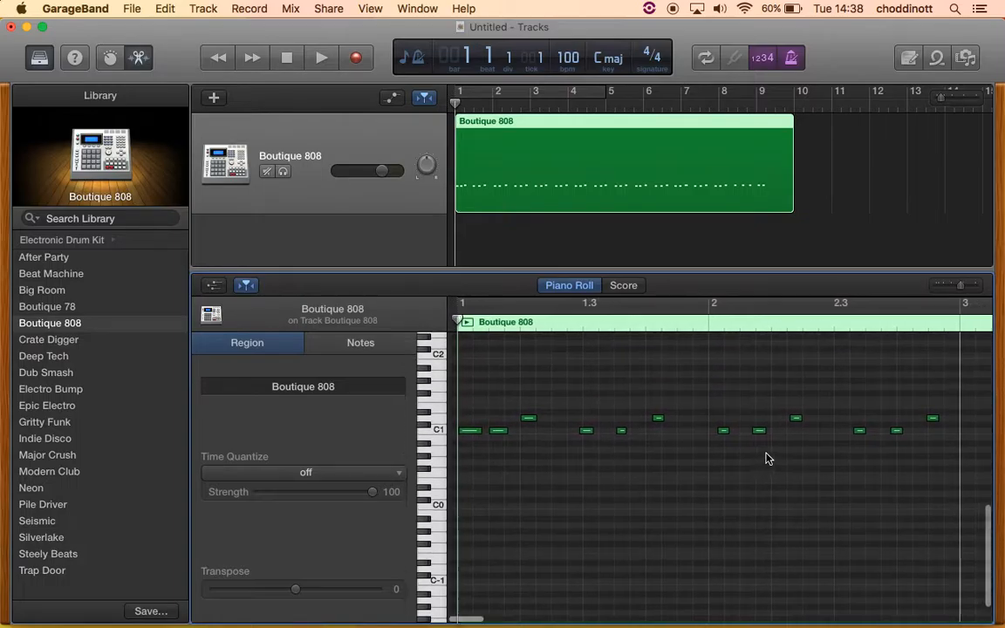
{"action": "left_click", "coordinate": [332, 475]}
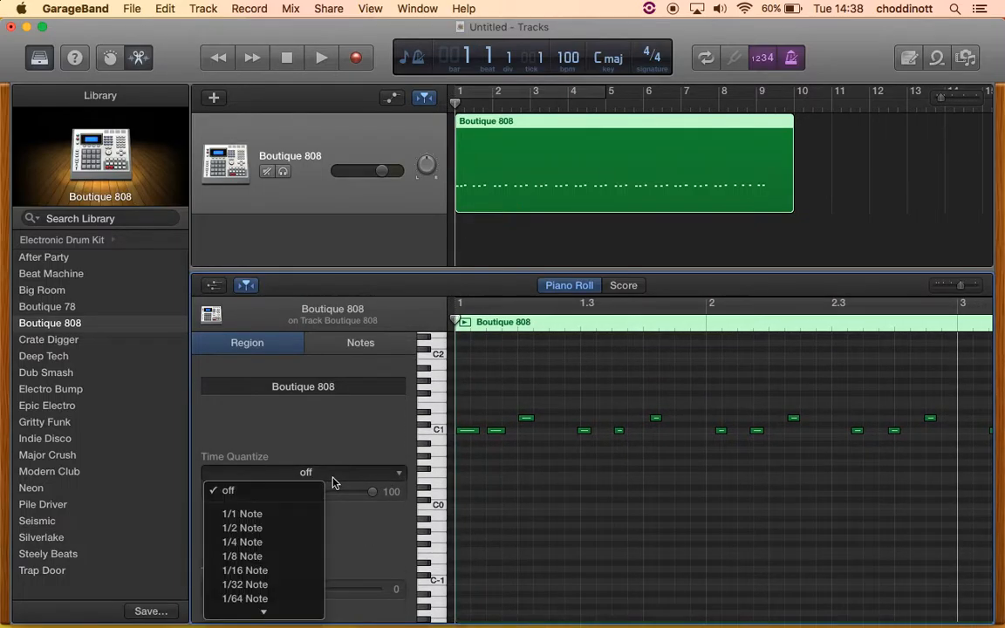
{"action": "left_click", "coordinate": [295, 558]}
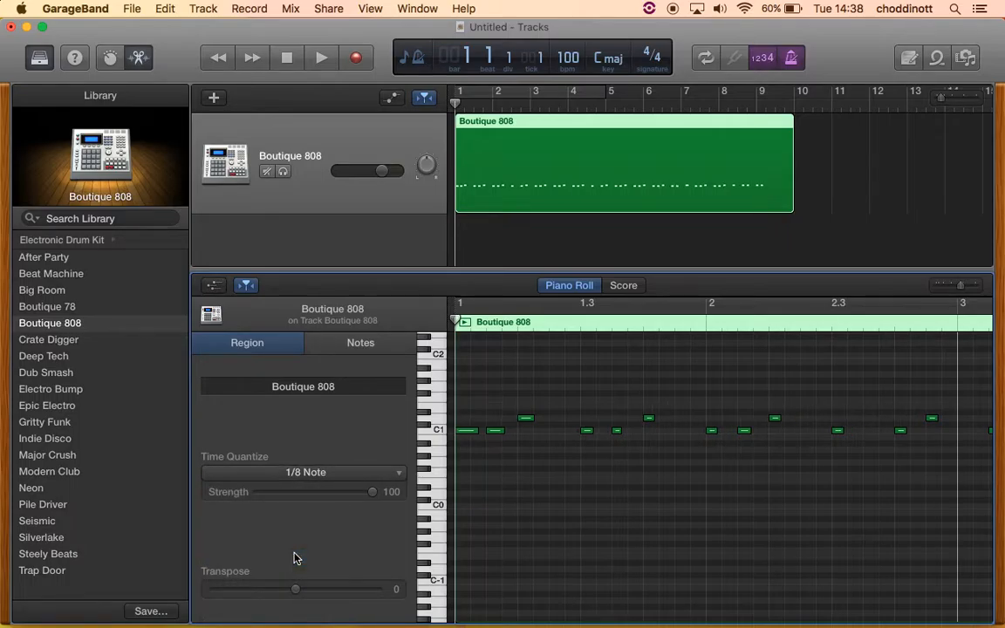
Step: Try a 1/4 Note time quantize on the region and return it to 1/8 Note
{"action": "scroll", "coordinate": [757, 520], "scroll_direction": "right", "scroll_amount": 5}
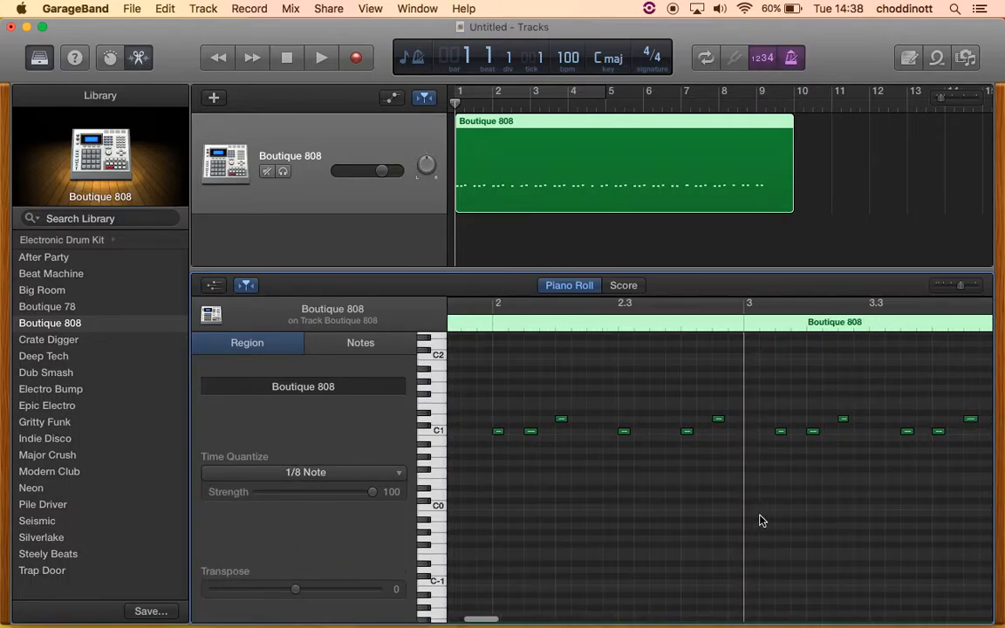
{"action": "scroll", "coordinate": [758, 521], "scroll_direction": "right", "scroll_amount": 5}
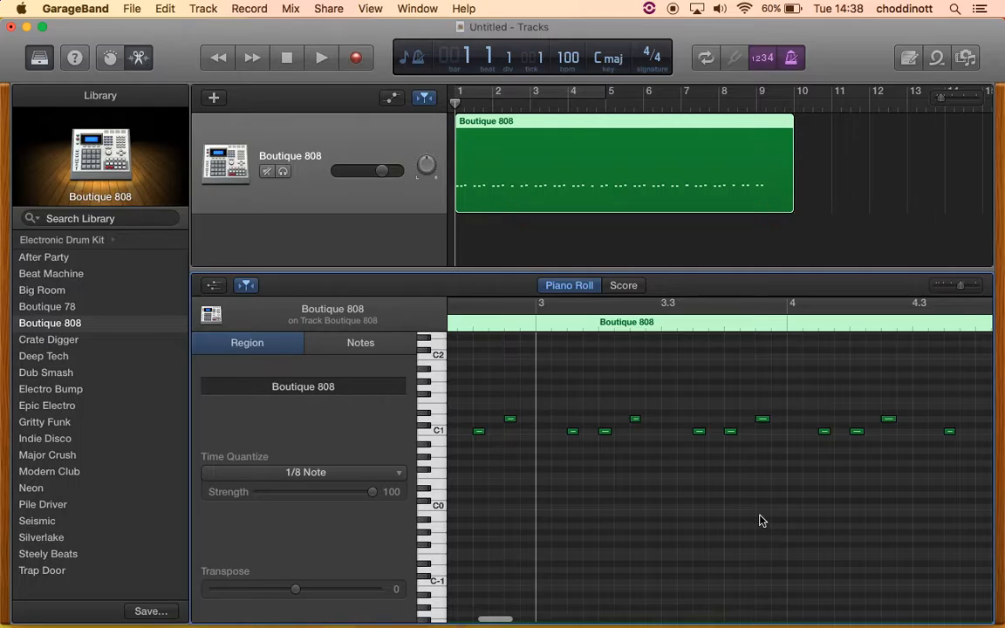
{"action": "scroll", "coordinate": [619, 499], "scroll_direction": "left", "scroll_amount": 10}
{"action": "left_click", "coordinate": [311, 472]}
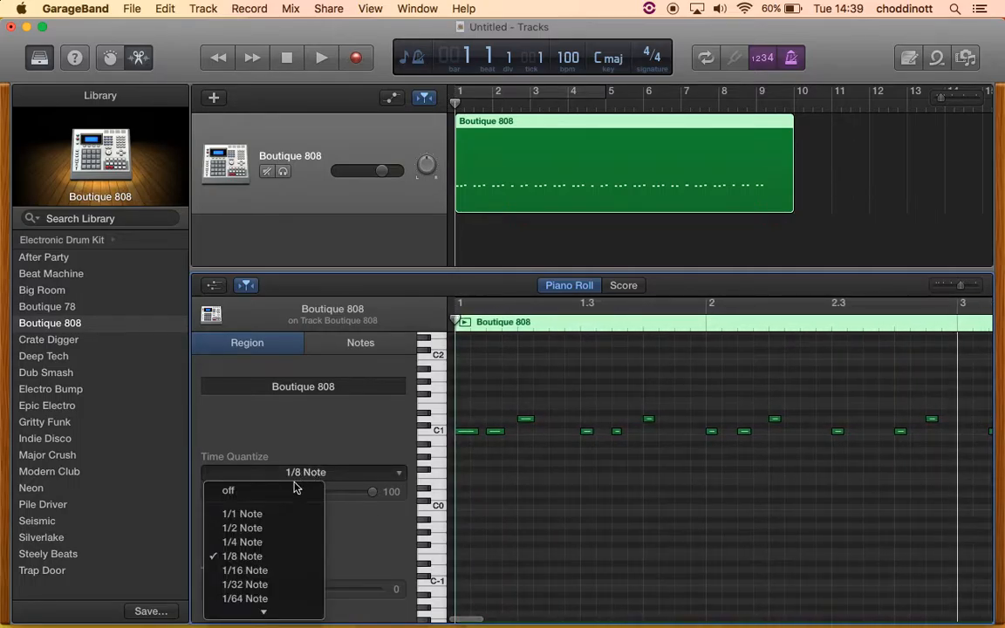
{"action": "left_click", "coordinate": [263, 544]}
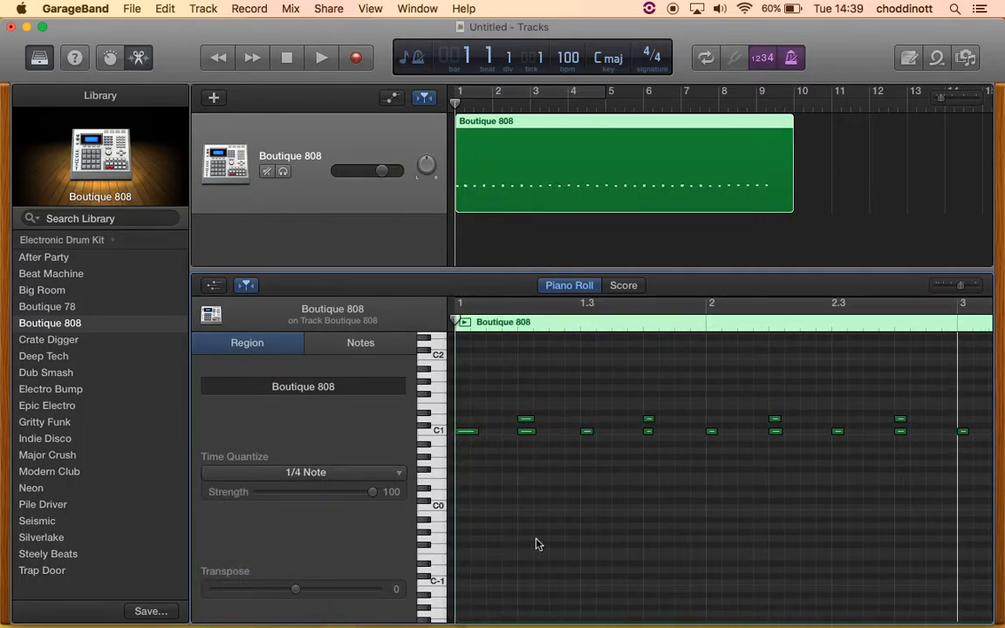
{"action": "left_click", "coordinate": [295, 474]}
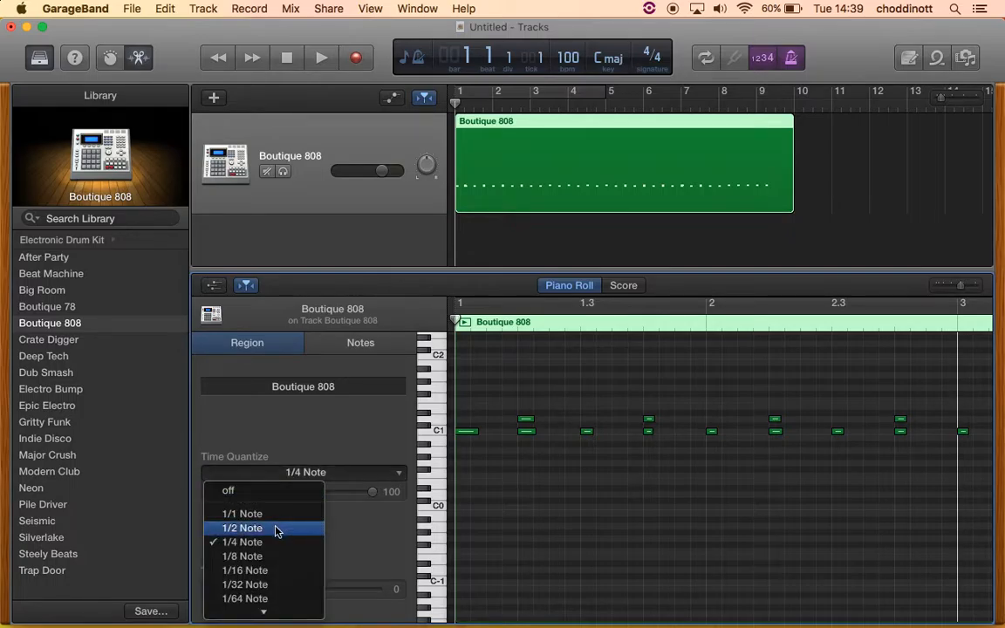
{"action": "left_click", "coordinate": [256, 559]}
{"action": "scroll", "coordinate": [910, 527], "scroll_direction": "right", "scroll_amount": 3}
{"action": "scroll", "coordinate": [837, 501], "scroll_direction": "left", "scroll_amount": 3}
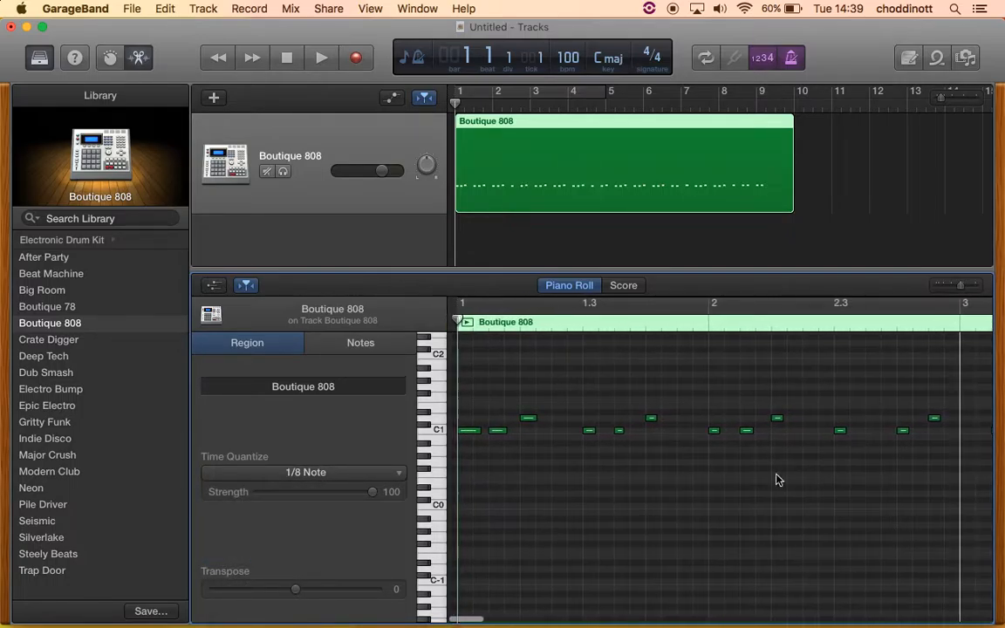
Step: Play the quantized drum region from bar 1 to check its timing, stopping in bar 5
{"action": "left_click", "coordinate": [455, 305]}
{"action": "left_click", "coordinate": [454, 307]}
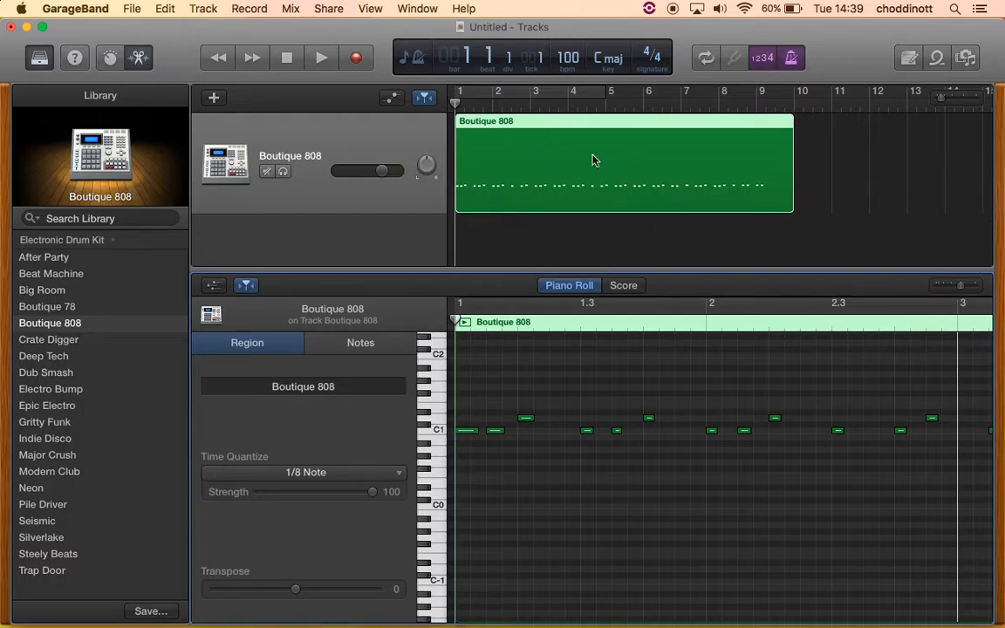
{"action": "key", "text": "space"}
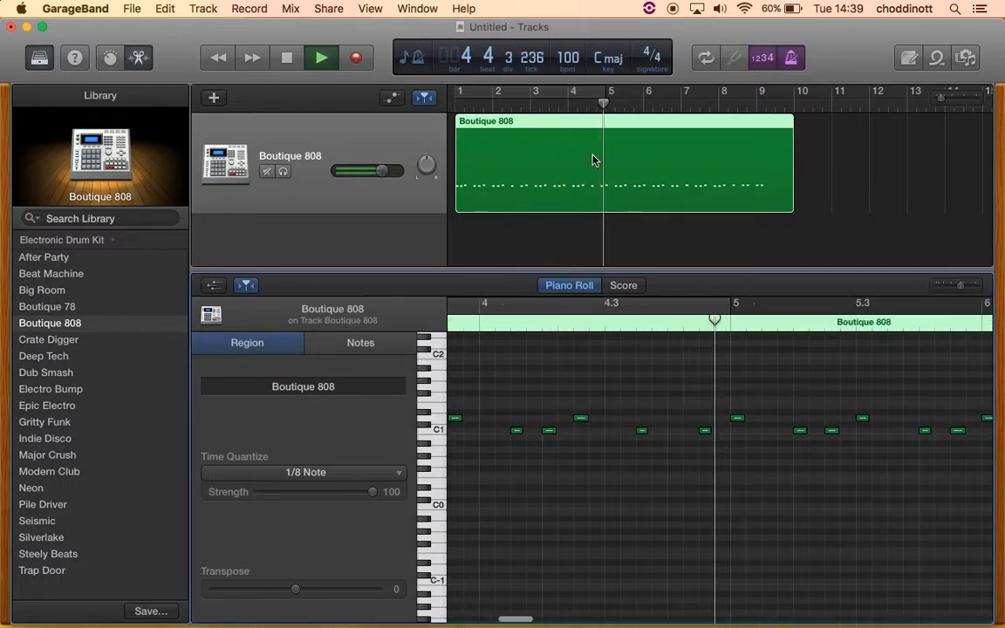
{"action": "key", "text": "space"}
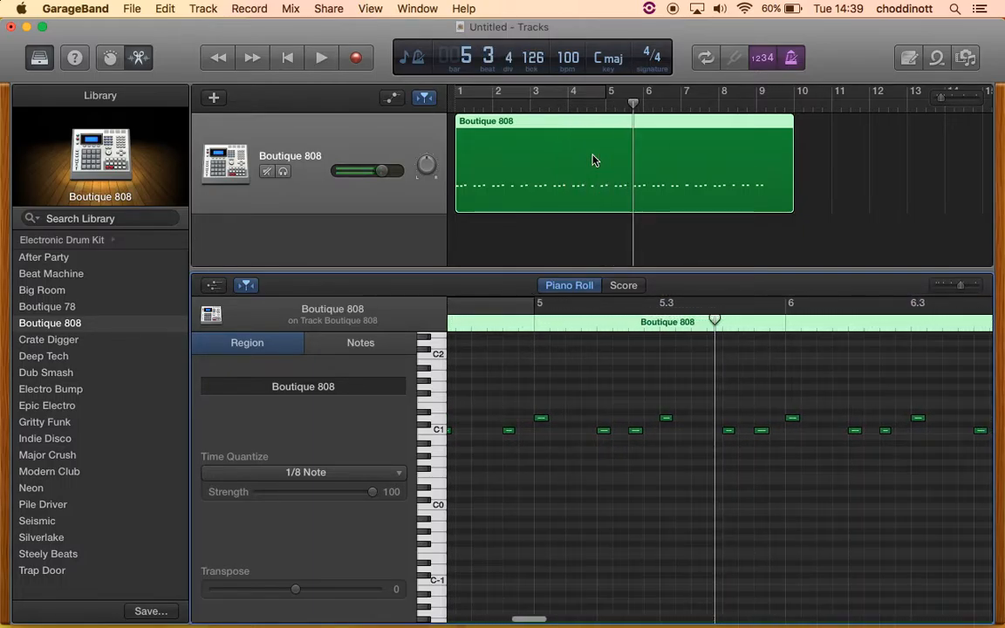
Step: Place the playhead at bar 2 and delete all drum notes from bar 2 to the end of the region
{"action": "left_click", "coordinate": [493, 106]}
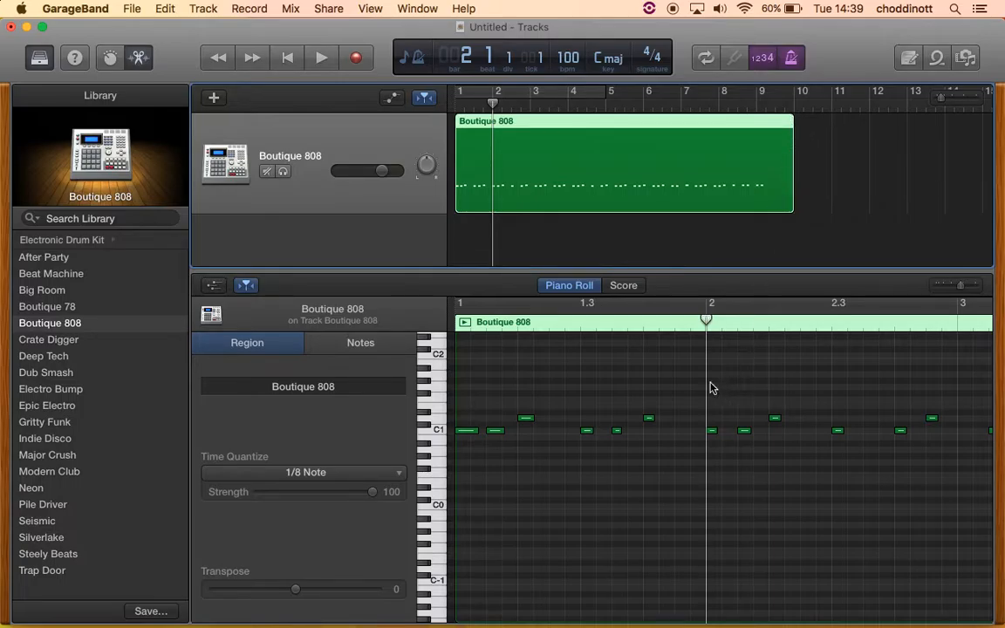
{"action": "left_click_drag", "start_coordinate": [695, 377], "coordinate": [1002, 519]}
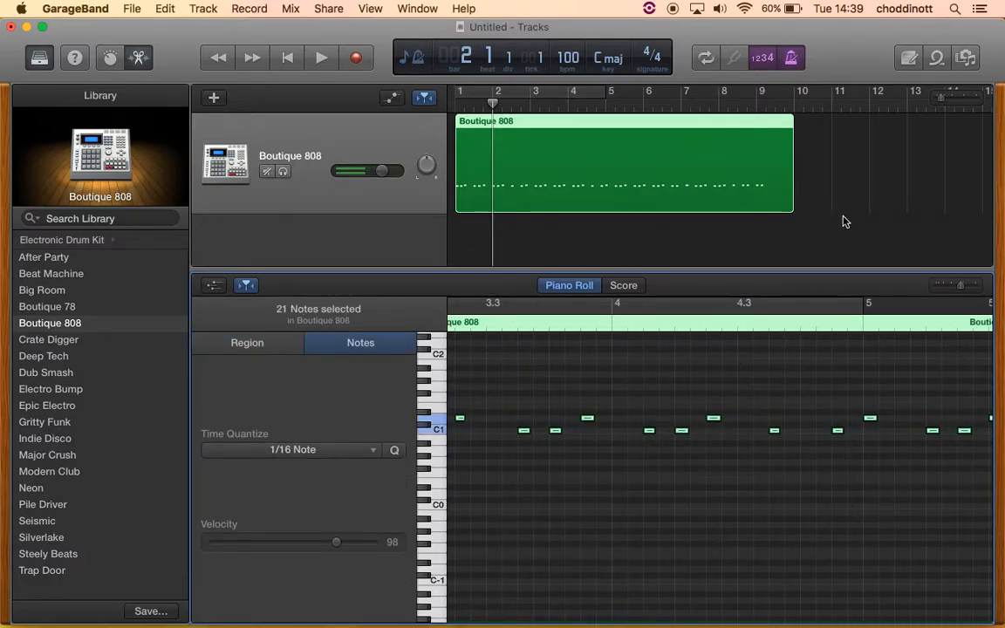
{"action": "scroll", "coordinate": [832, 388], "scroll_direction": "right", "scroll_amount": 3}
{"action": "key", "text": "Delete"}
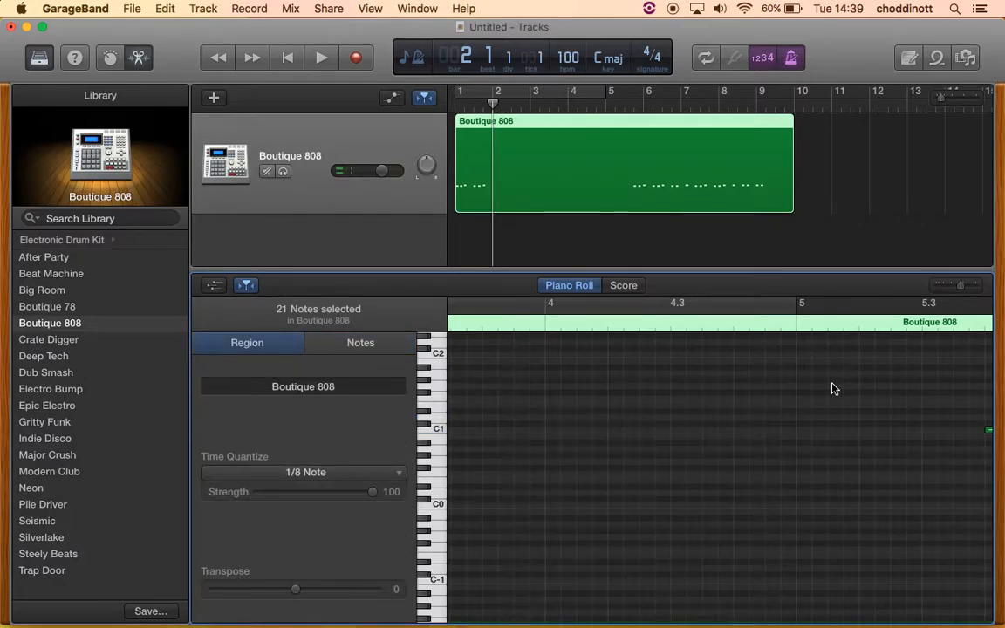
{"action": "left_click_drag", "start_coordinate": [958, 288], "coordinate": [949, 286]}
{"action": "left_click_drag", "start_coordinate": [776, 475], "coordinate": [568, 364]}
{"action": "key", "text": "Delete"}
{"action": "scroll", "coordinate": [569, 365], "scroll_direction": "left", "scroll_amount": 5}
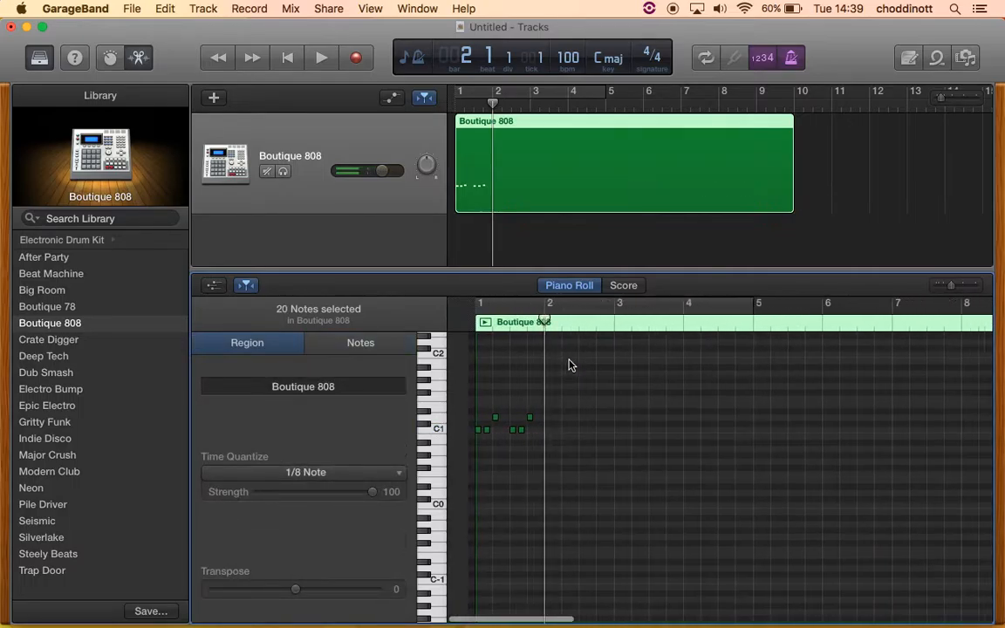
Step: Shorten the Boutique 808 region to end at bar 2 and loop it out to bar 10
{"action": "left_click_drag", "start_coordinate": [787, 193], "coordinate": [491, 191]}
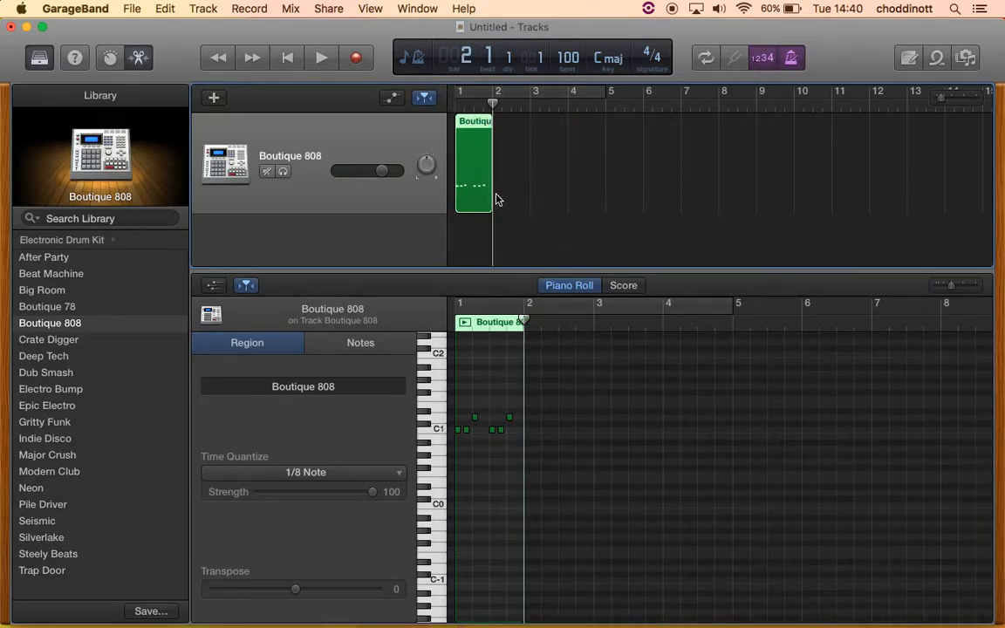
{"action": "left_click_drag", "start_coordinate": [494, 200], "coordinate": [597, 203]}
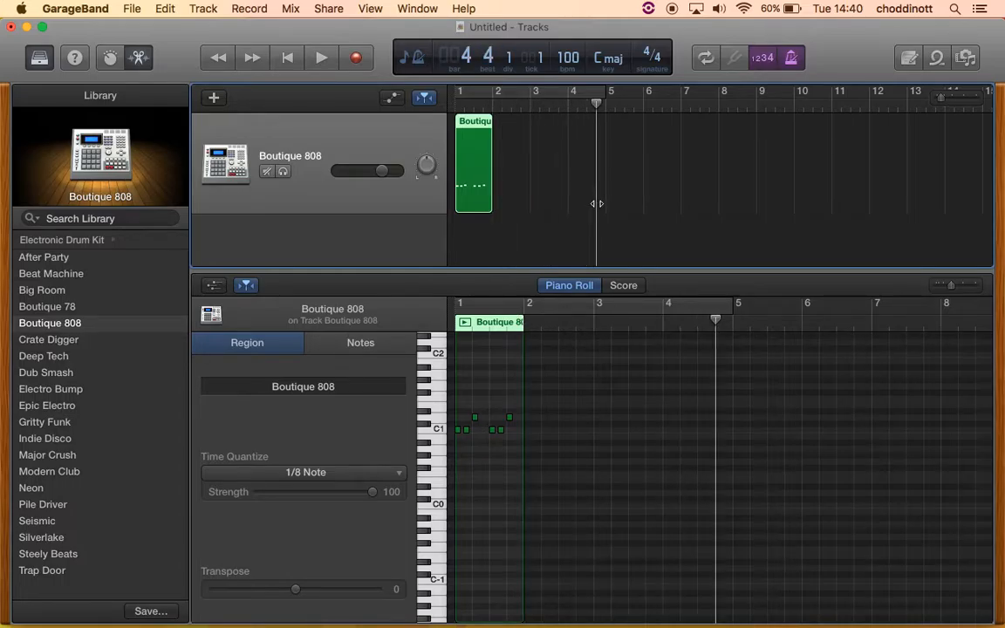
{"action": "left_click", "coordinate": [493, 203]}
{"action": "left_click", "coordinate": [487, 200]}
{"action": "mouse_move", "coordinate": [486, 201]}
{"action": "left_mouse_down"}
{"action": "mouse_move", "coordinate": [655, 171]}
{"action": "mouse_move", "coordinate": [847, 175]}
{"action": "mouse_move", "coordinate": [489, 190]}
{"action": "left_mouse_up"}
{"action": "left_click_drag", "start_coordinate": [494, 119], "coordinate": [799, 197]}
{"action": "left_click_drag", "start_coordinate": [791, 204], "coordinate": [790, 204]}
Step: Play the looped drum beat from bar 1, stop it, and return the playhead to the beginning
{"action": "left_click", "coordinate": [459, 106]}
{"action": "key", "text": "space"}
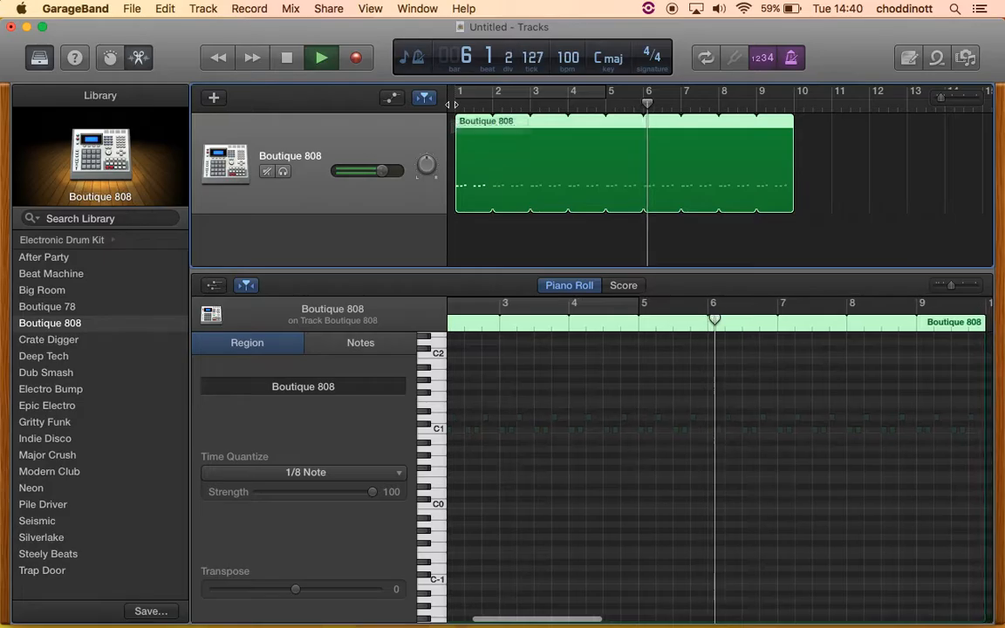
{"action": "key", "text": "space"}
{"action": "key", "text": "Return"}
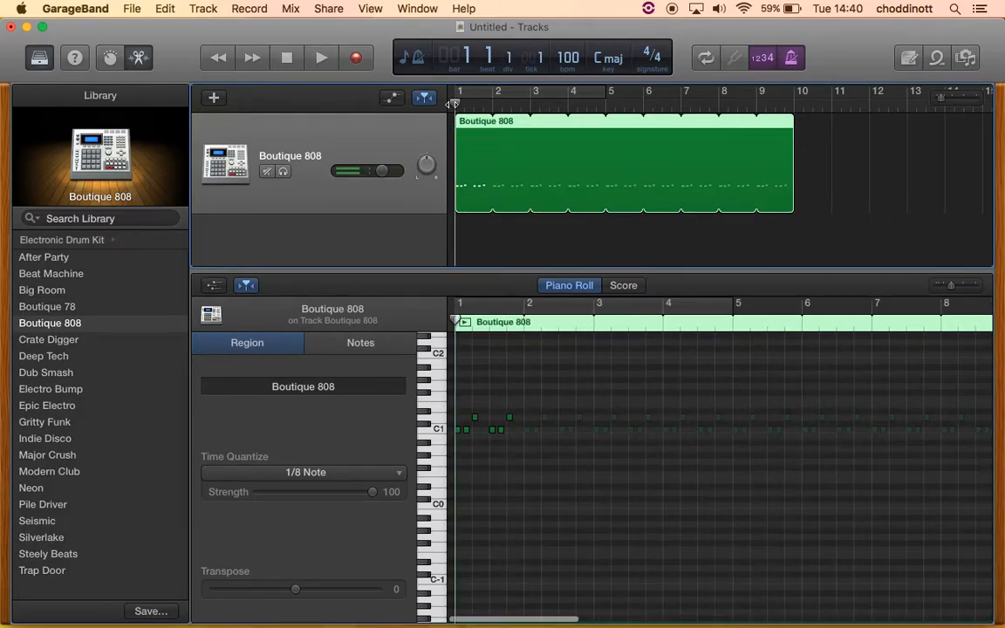
Step: Reduce the note editor's height and add a new Software Instrument track below the drums
{"action": "scroll", "coordinate": [422, 130], "scroll_direction": "up", "scroll_amount": 1}
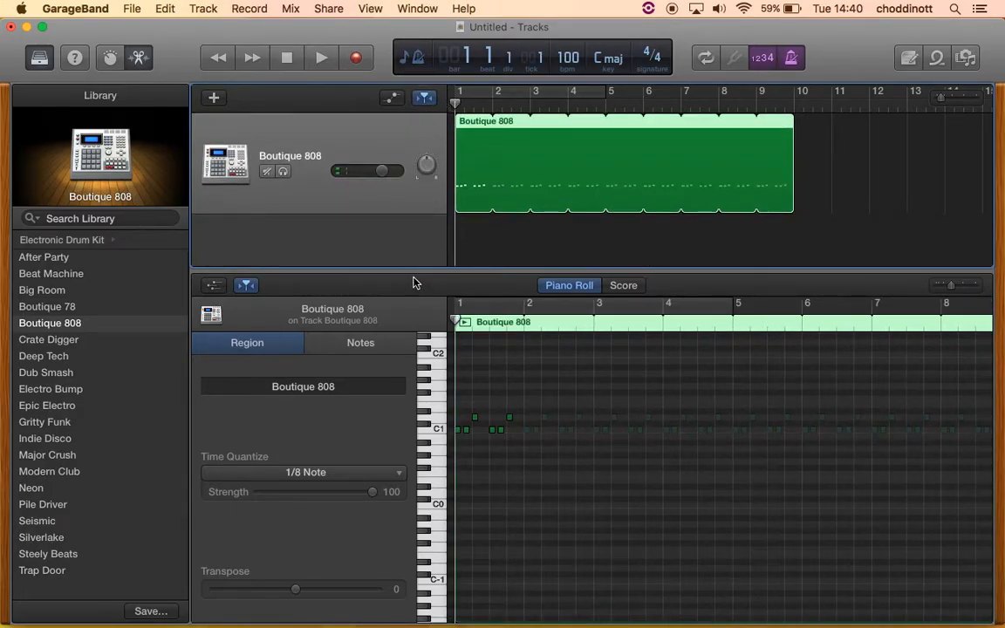
{"action": "left_click_drag", "start_coordinate": [407, 269], "coordinate": [401, 417]}
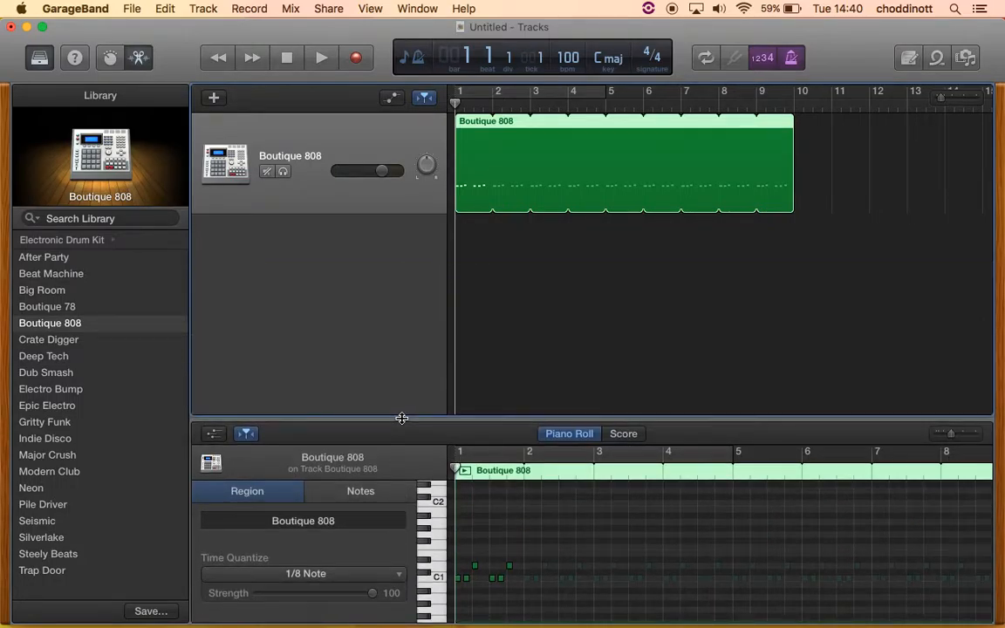
{"action": "left_click", "coordinate": [214, 100]}
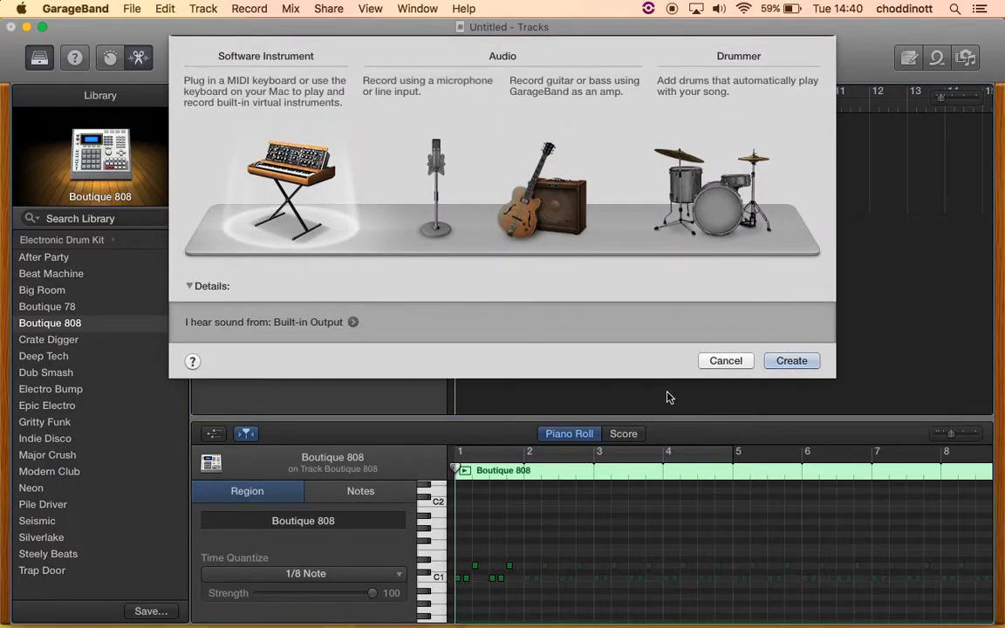
{"action": "left_click", "coordinate": [809, 362]}
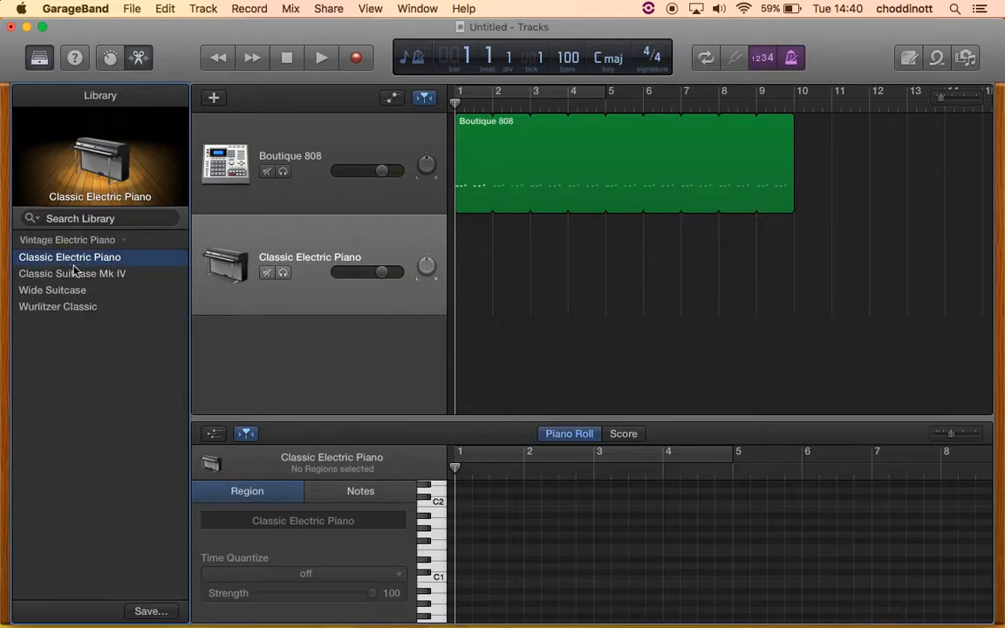
Step: Change the second track's sound to Jazz Organ from the library's Vintage B3 Organ category
{"action": "scroll", "coordinate": [72, 266], "scroll_direction": "left", "scroll_amount": 5}
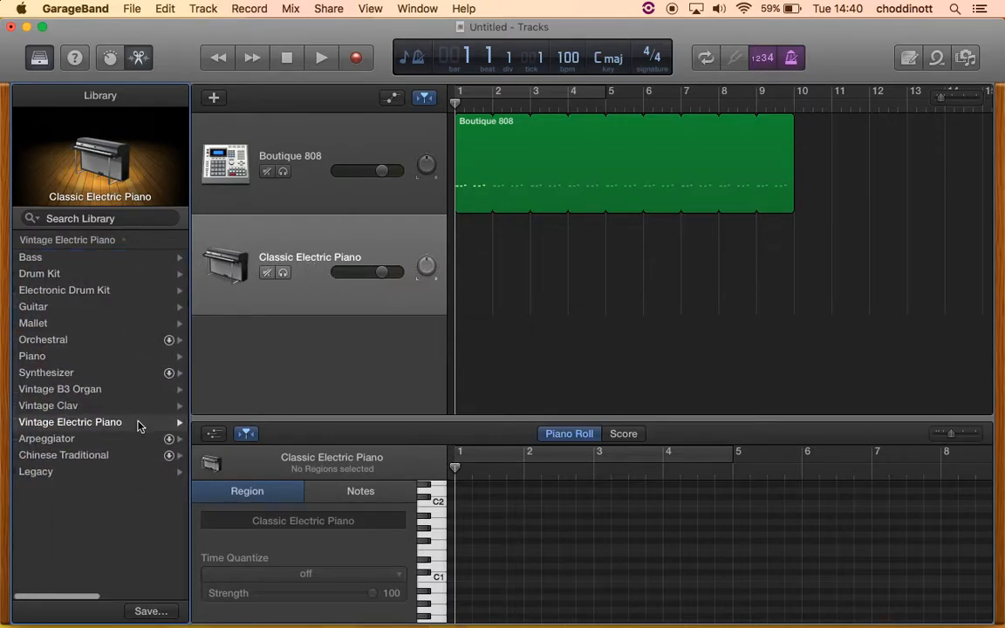
{"action": "left_click", "coordinate": [58, 405]}
{"action": "scroll", "coordinate": [87, 301], "scroll_direction": "left", "scroll_amount": 5}
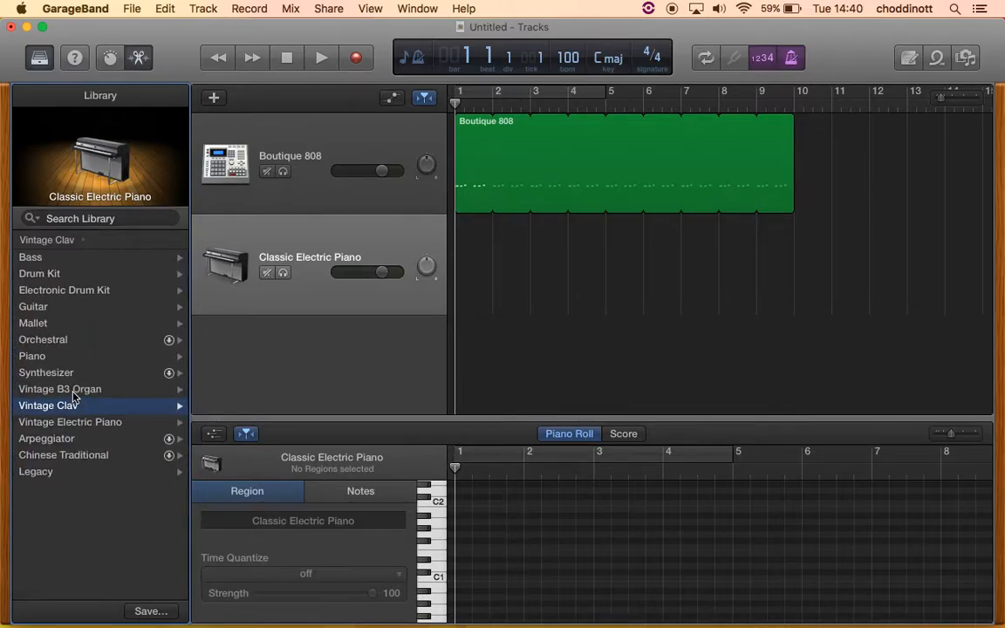
{"action": "left_click", "coordinate": [71, 390]}
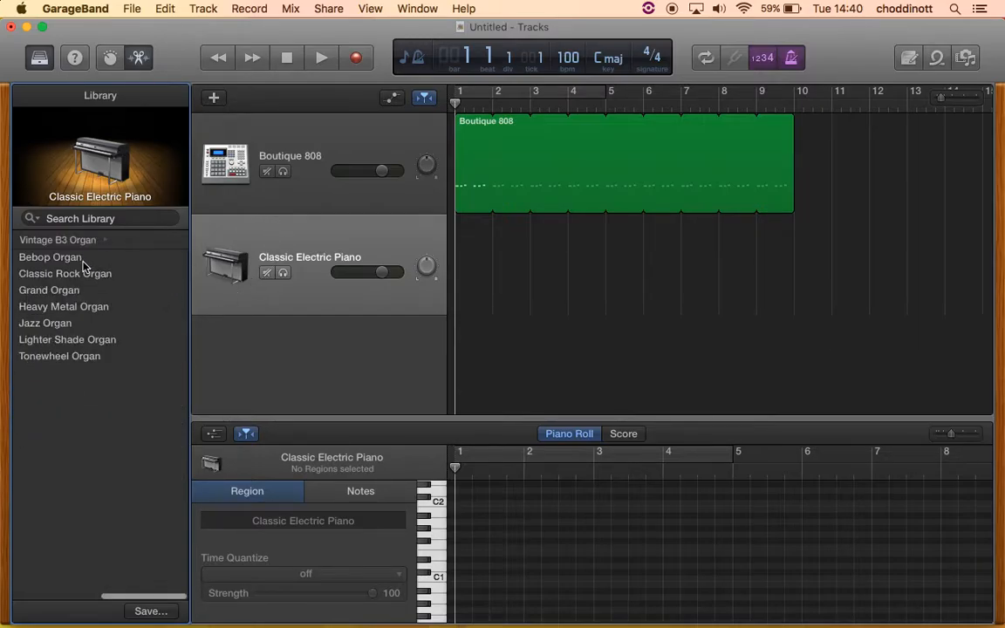
{"action": "left_click", "coordinate": [38, 329]}
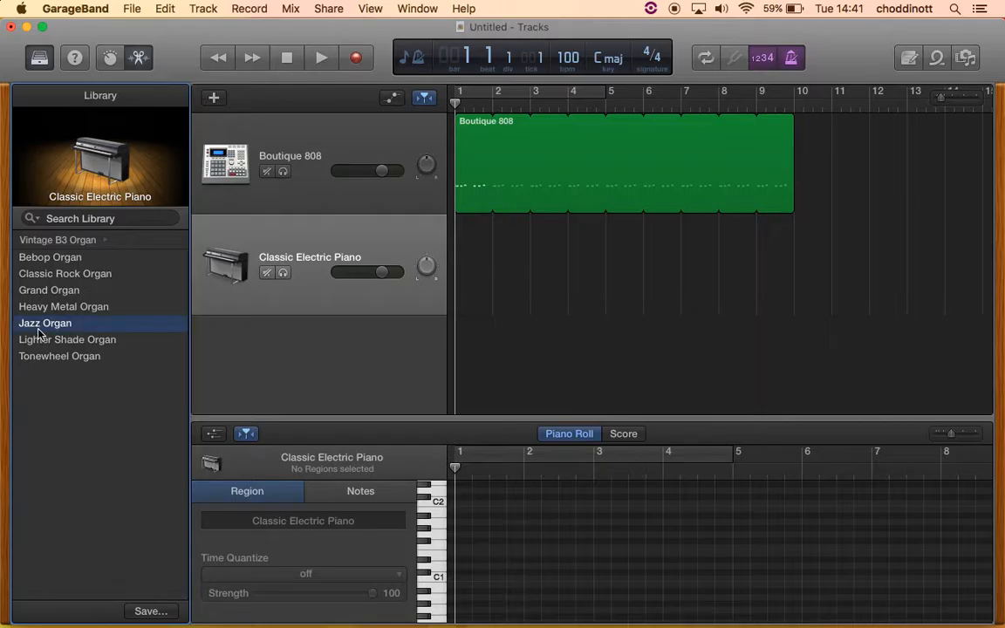
Step: Show the Musical Typing keyboard for the Jazz Organ track
{"action": "key", "text": "a"}
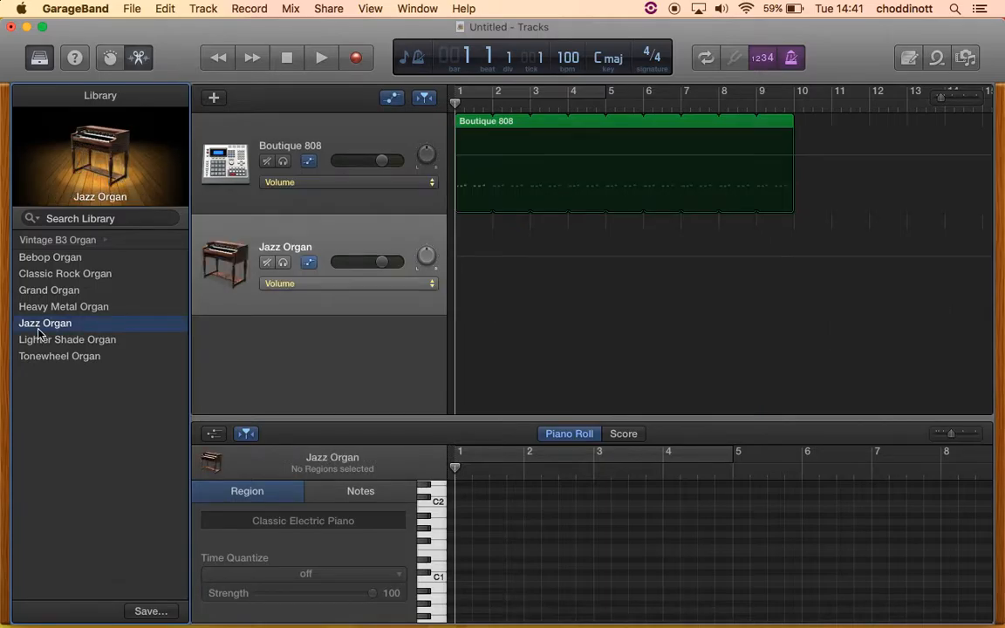
{"action": "key", "text": "a"}
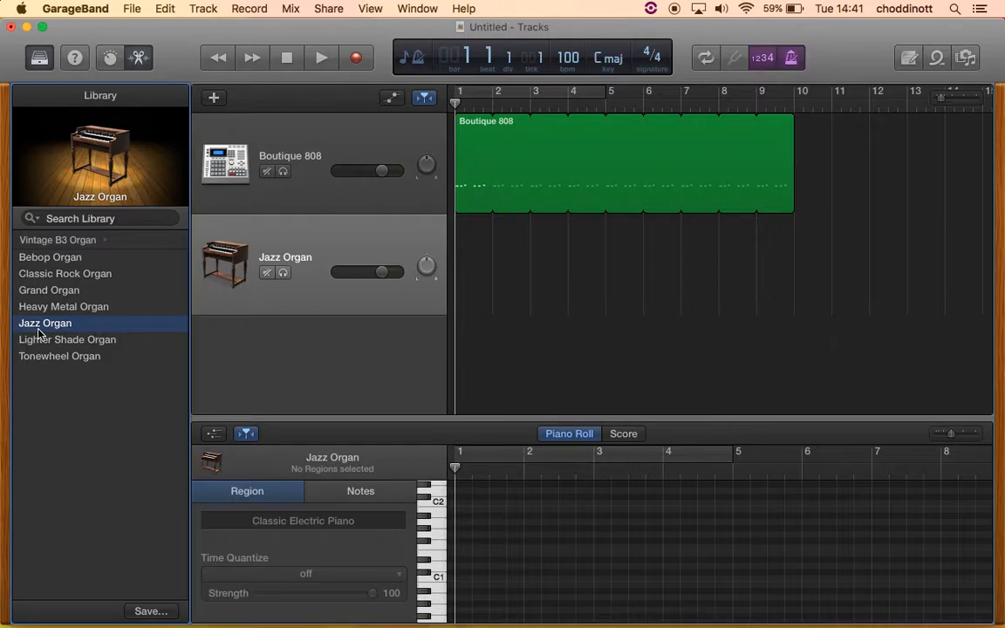
{"action": "left_click", "coordinate": [417, 8]}
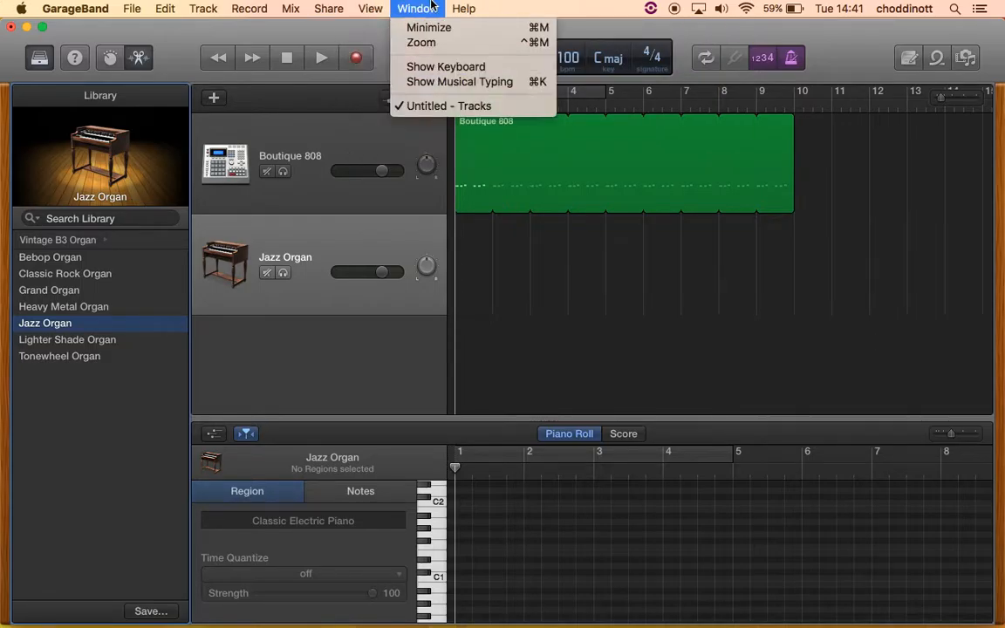
{"action": "left_click", "coordinate": [442, 81]}
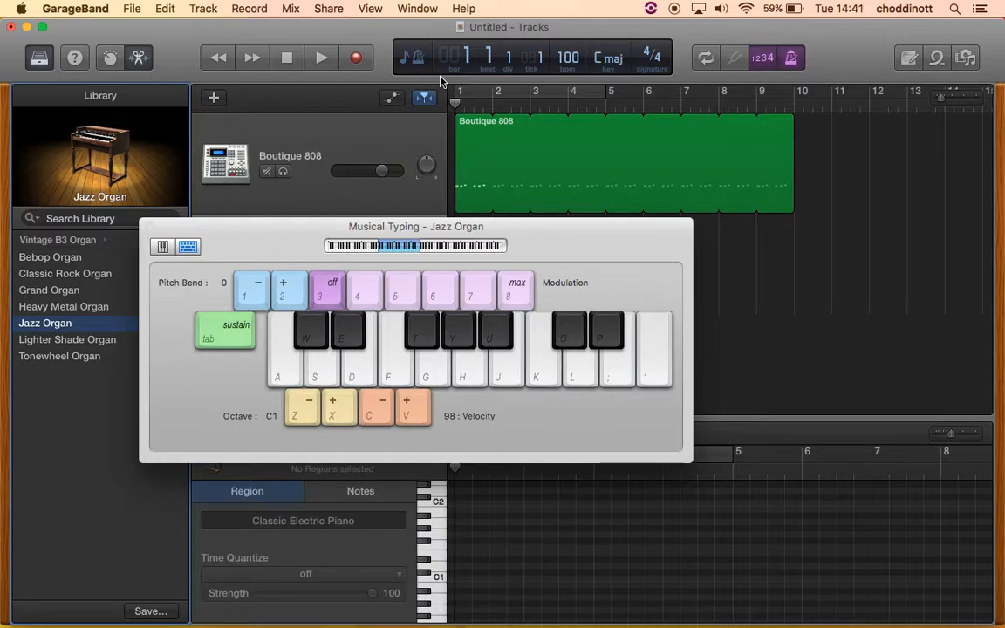
Step: Play the drum loop and try out low Jazz Organ notes over it, then stop playback
{"action": "key", "text": "space"}
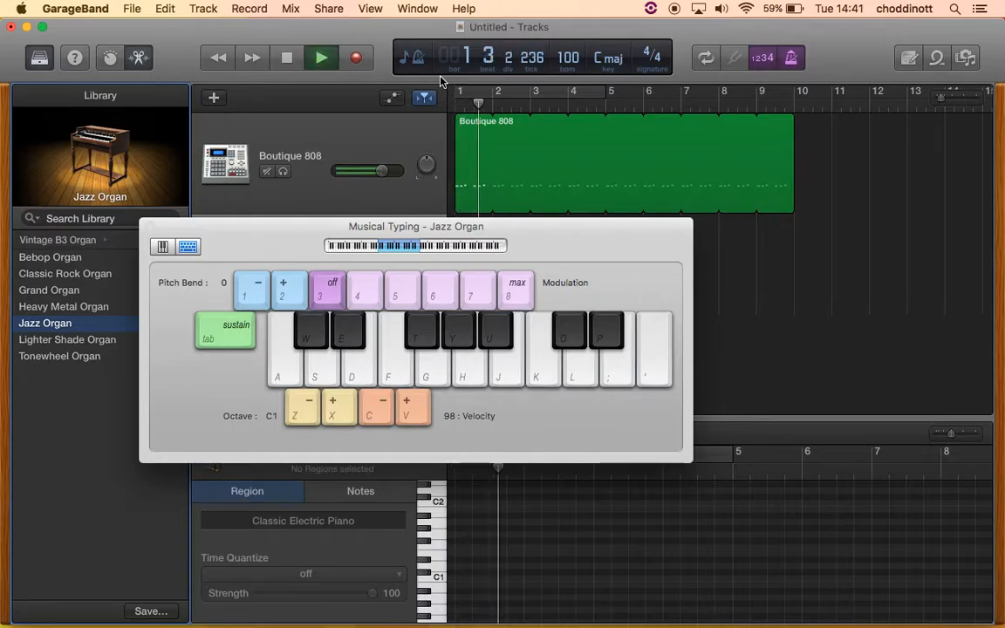
{"action": "key", "text": "a"}
{"action": "key", "text": "s"}
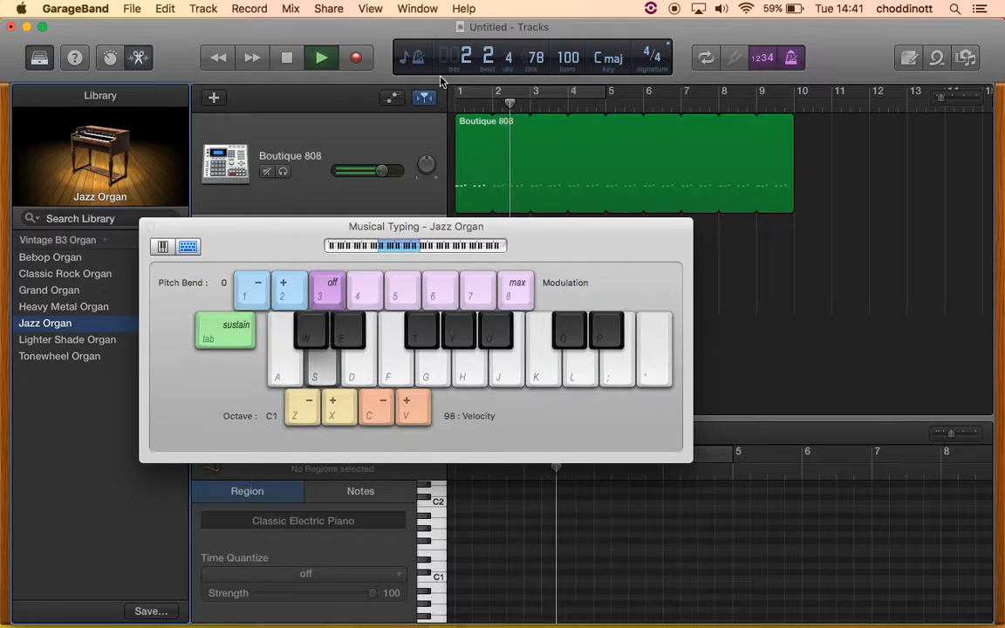
{"action": "key", "text": "a"}
{"action": "key", "text": "s"}
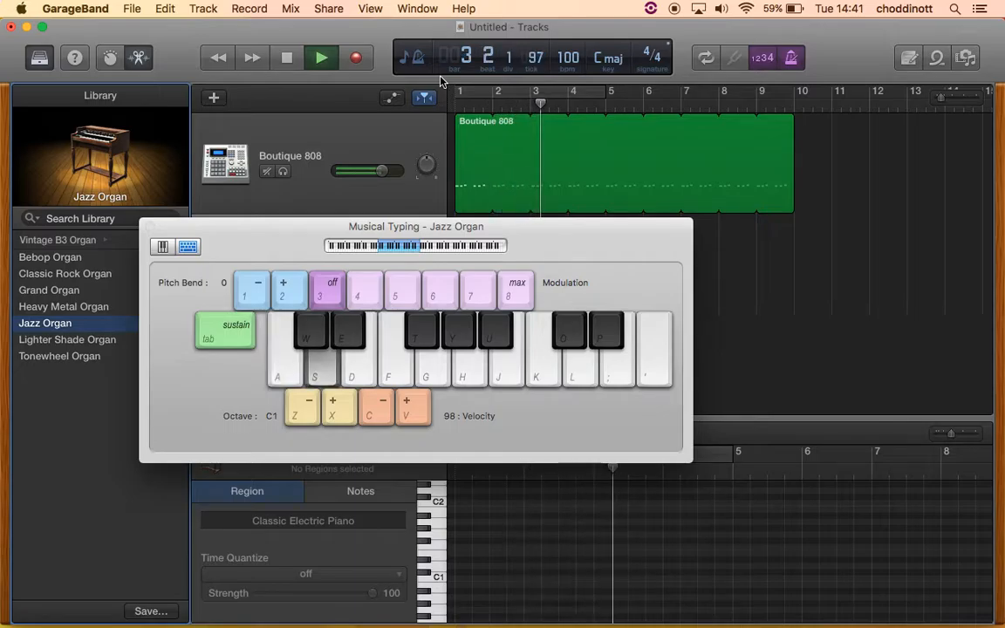
{"action": "key", "text": "a"}
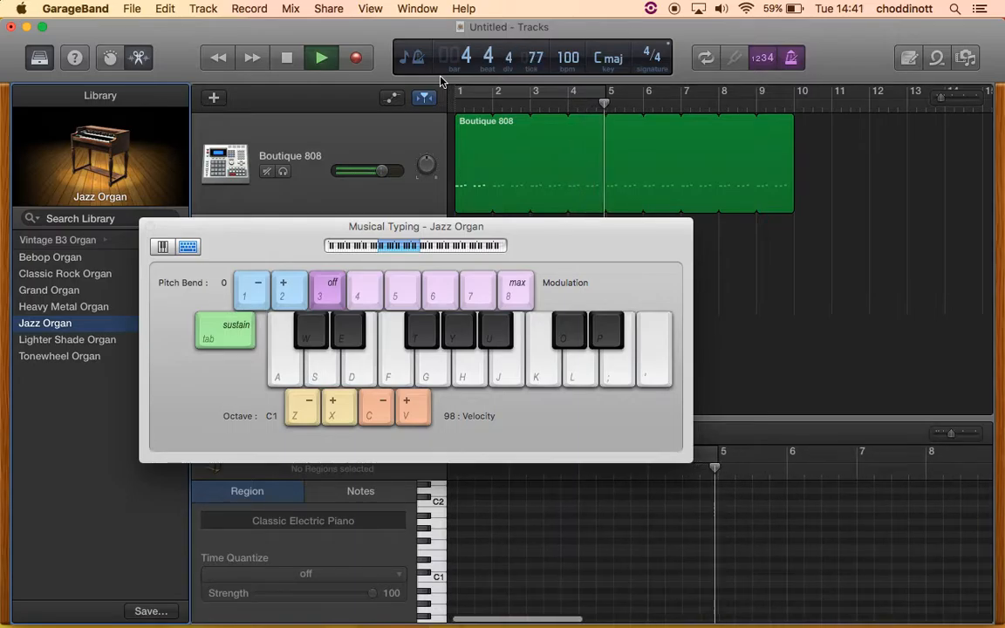
{"action": "key", "text": "space"}
{"action": "key", "text": "space"}
{"action": "key", "text": "space"}
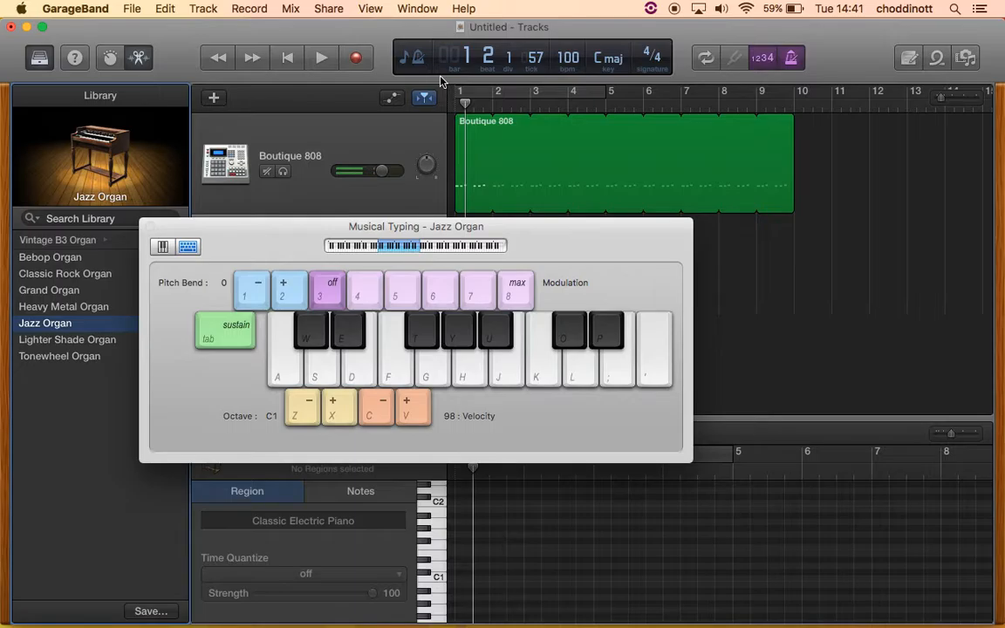
Step: Raise the Musical Typing octave to C3 and try out organ notes for a melody
{"action": "key", "text": "x"}
{"action": "key", "text": "x"}
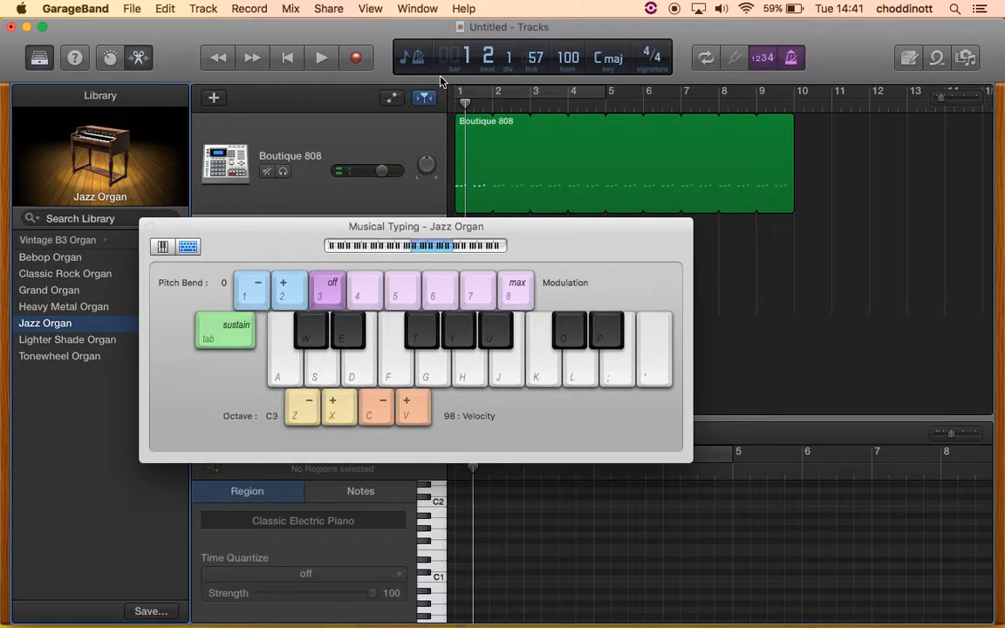
{"action": "key", "text": "s"}
{"action": "key", "text": "g"}
{"action": "key", "text": "h"}
{"action": "key", "text": "g"}
Step: Record a Jazz Organ melody from bar 1 to bar 9 over the drums, alternating F–G and F–G–A–G phrases
{"action": "key", "text": "Return"}
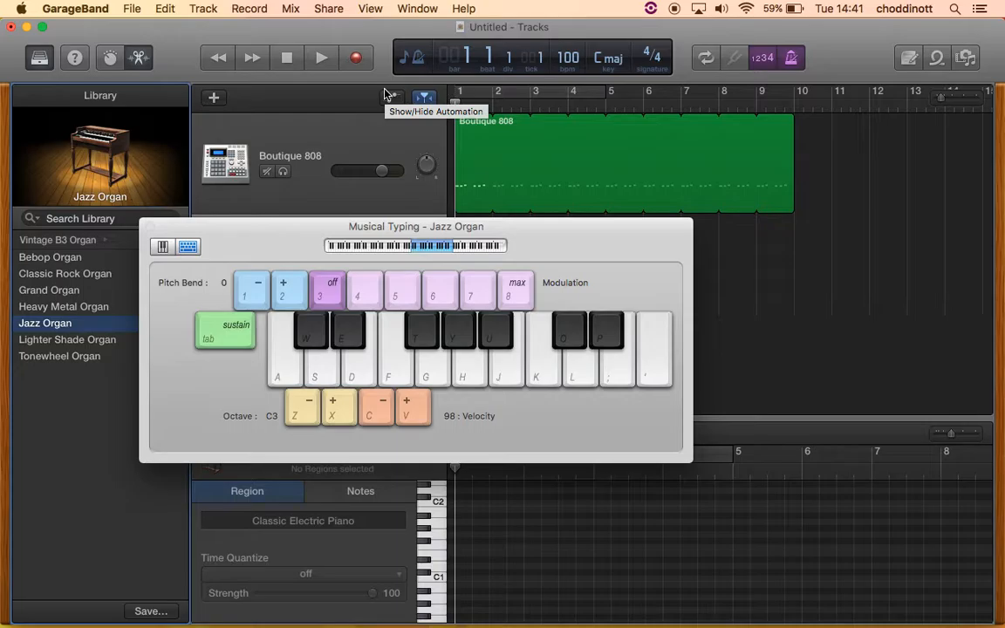
{"action": "key", "text": "r"}
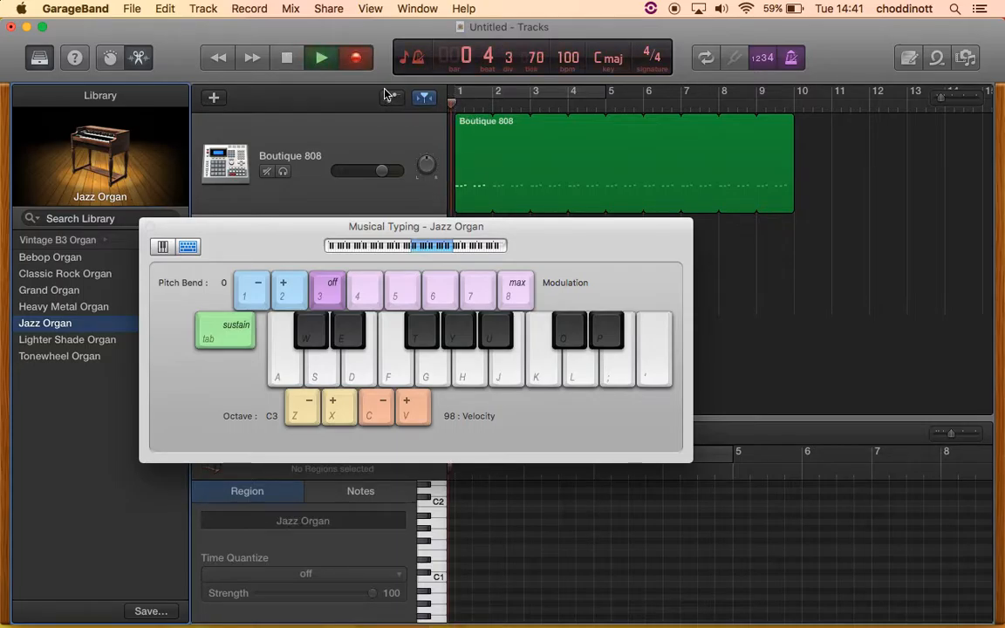
{"action": "key", "text": "d"}
{"action": "key", "text": "g"}
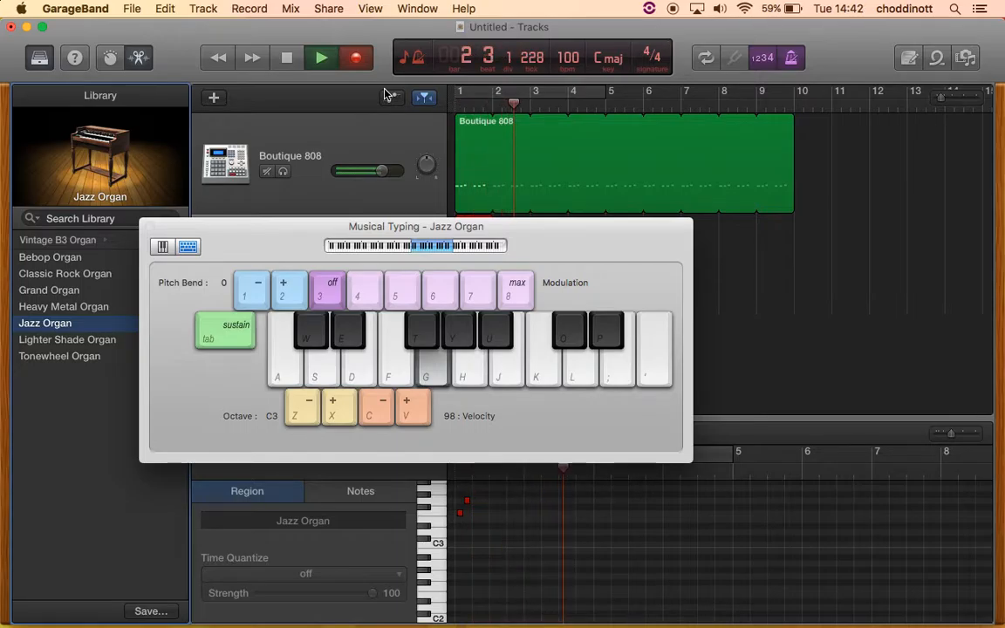
{"action": "key", "text": "d"}
{"action": "key", "text": "g"}
{"action": "key", "text": "h"}
{"action": "key", "text": "g"}
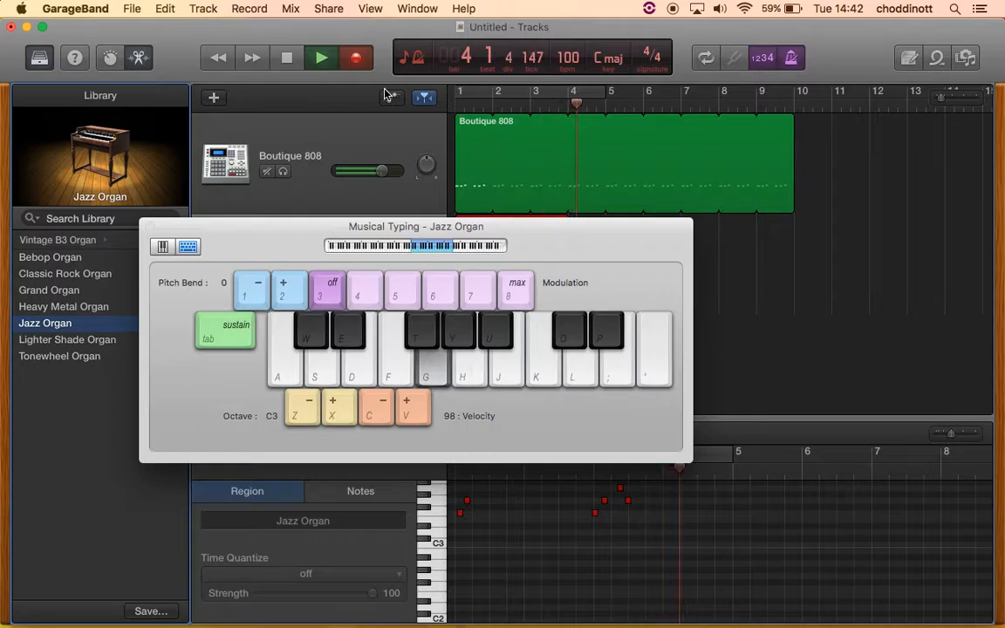
{"action": "key", "text": "d"}
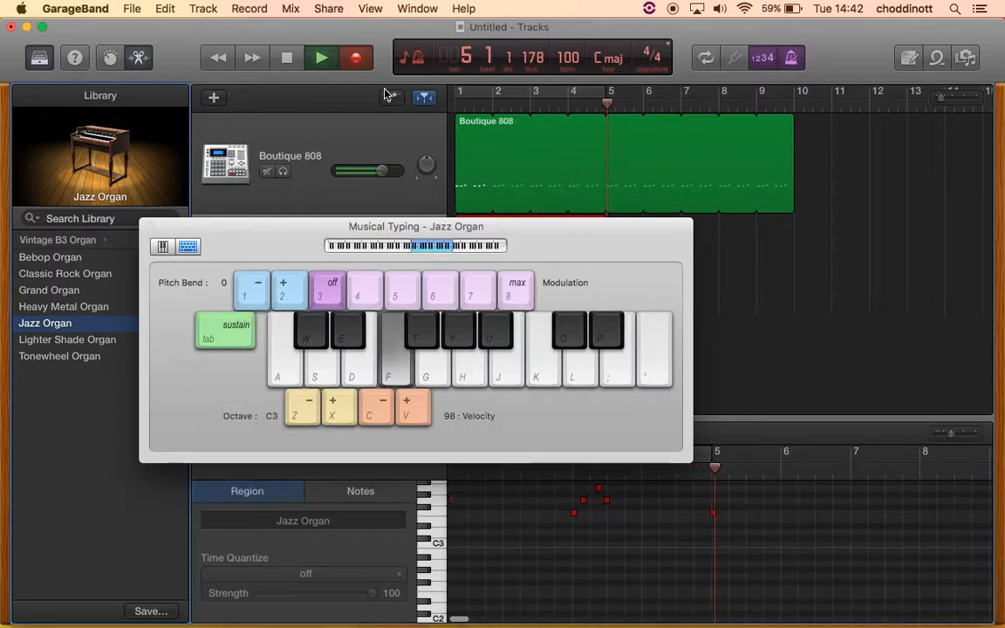
{"action": "key", "text": "g"}
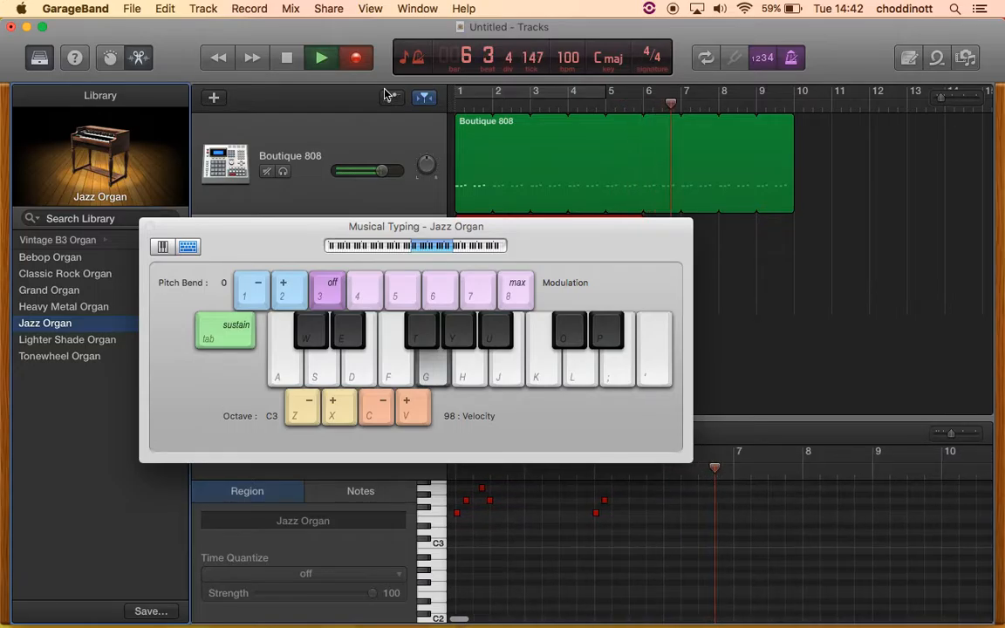
{"action": "key", "text": "d"}
{"action": "key", "text": "g"}
{"action": "key", "text": "h"}
{"action": "key", "text": "g"}
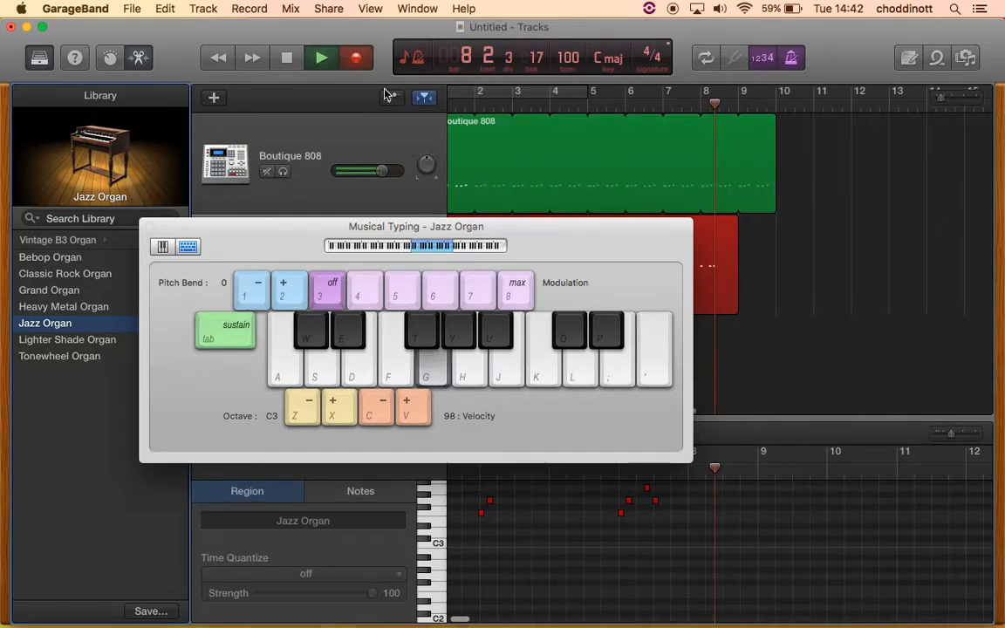
{"action": "key", "text": "space"}
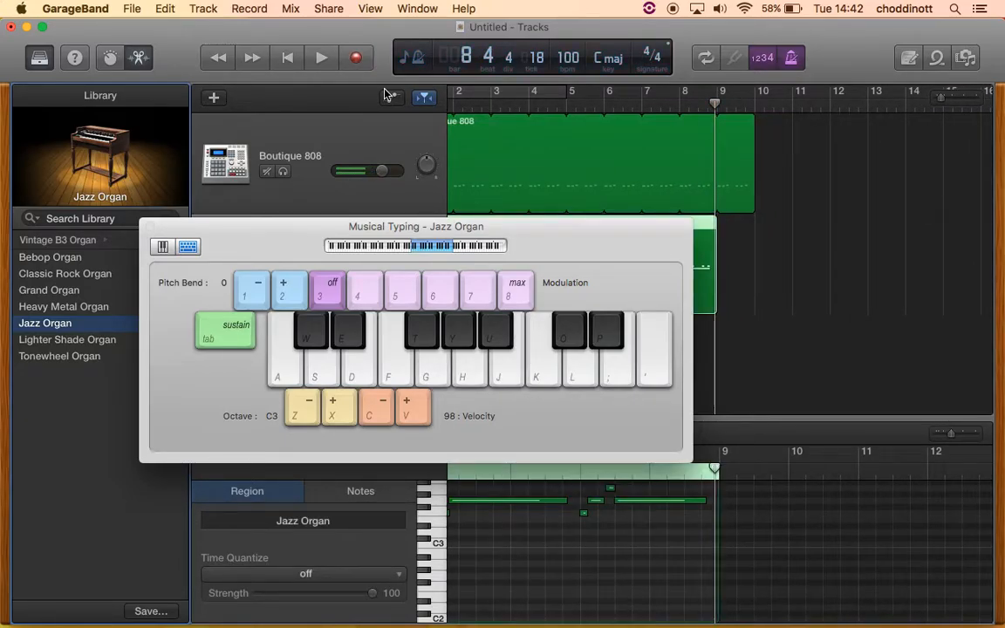
Step: Return the playhead to the beginning and set the Jazz Organ region's time quantize to 1/16 Note
{"action": "key", "text": "Return"}
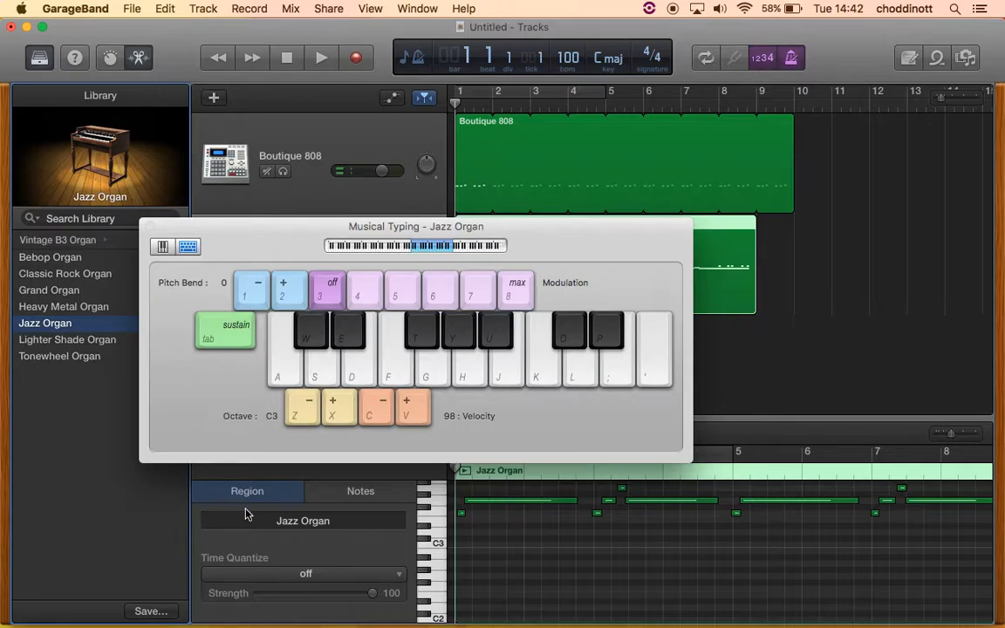
{"action": "left_click", "coordinate": [214, 573]}
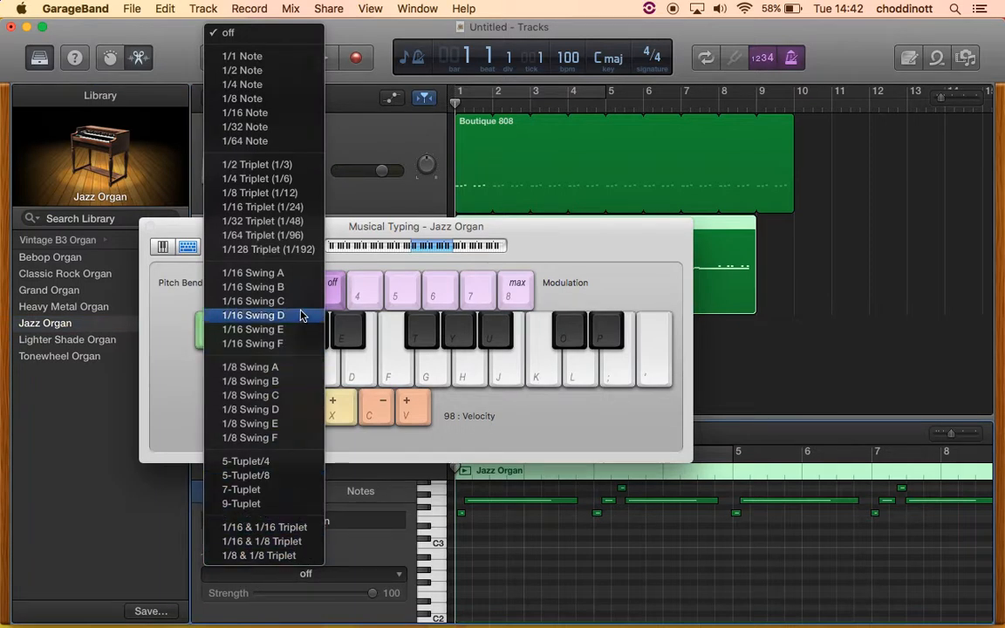
{"action": "left_click", "coordinate": [255, 114]}
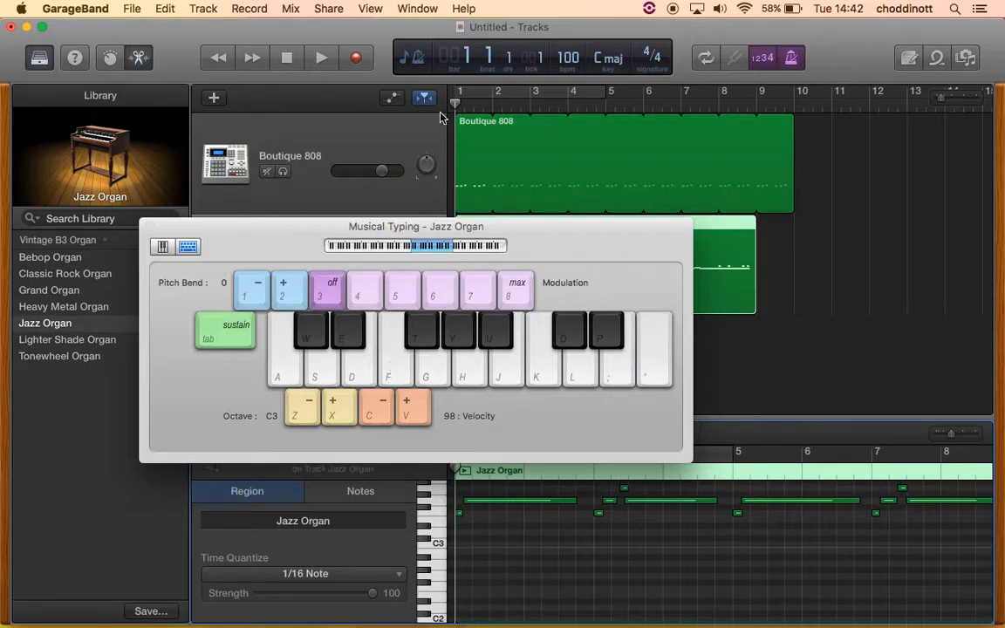
Step: Play back the drums and organ together, turn off the metronome during playback, and stop
{"action": "key", "text": "space"}
{"action": "key", "text": "e"}
{"action": "key", "text": "g"}
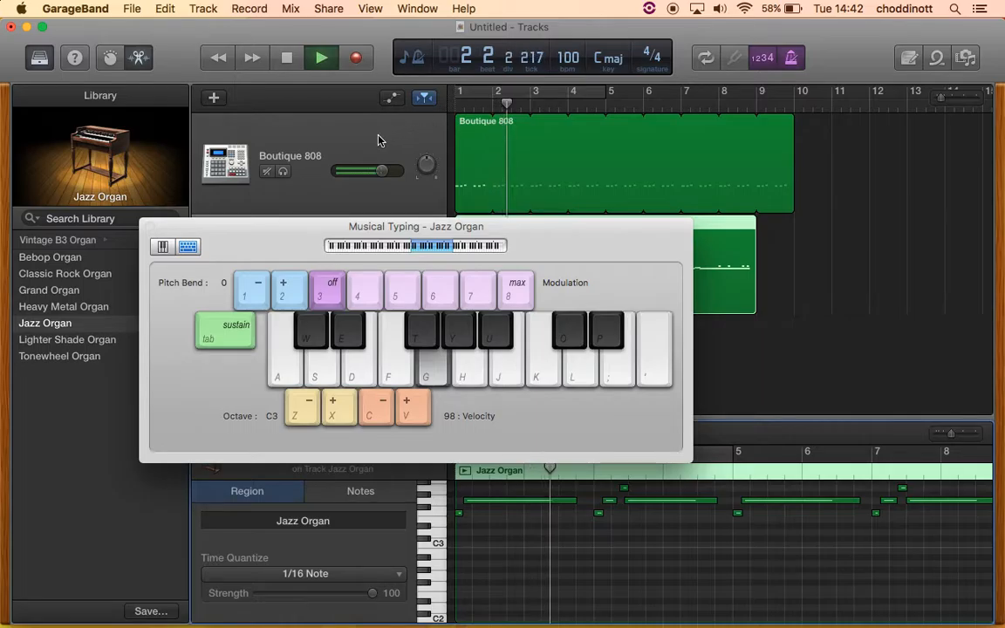
{"action": "left_click", "coordinate": [789, 60]}
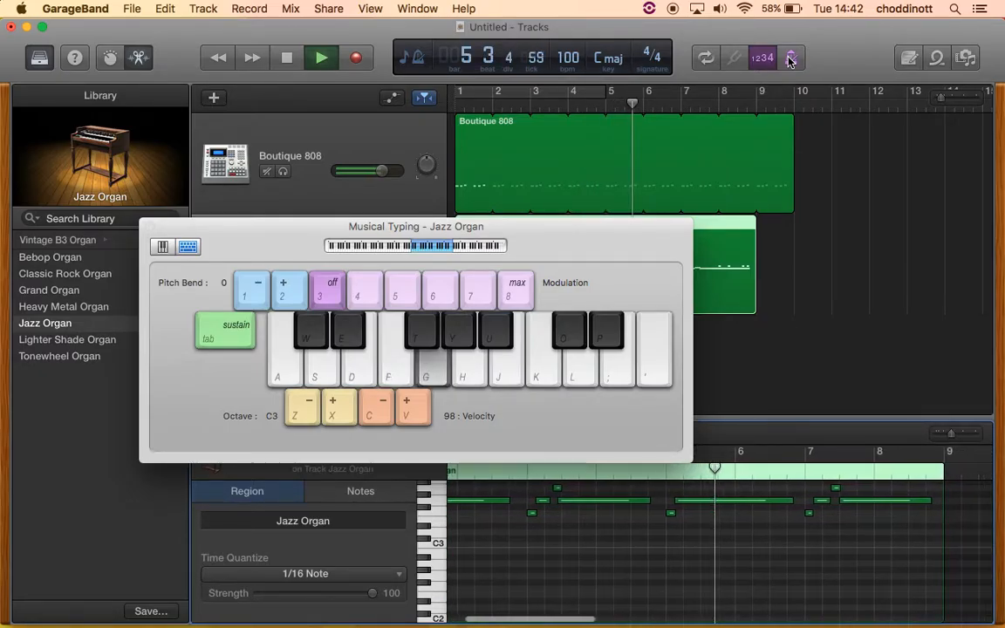
{"action": "key", "text": "space"}
Step: Move the Musical Typing keyboard aside so that it no longer covers the track headers
{"action": "left_click_drag", "start_coordinate": [249, 252], "coordinate": [644, 56]}
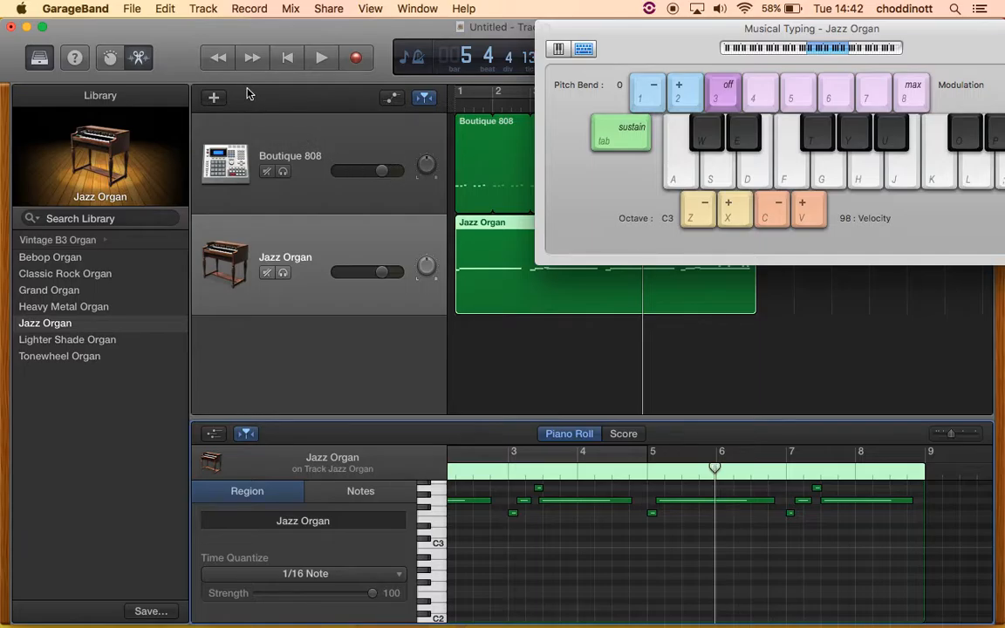
{"action": "left_click", "coordinate": [363, 347]}
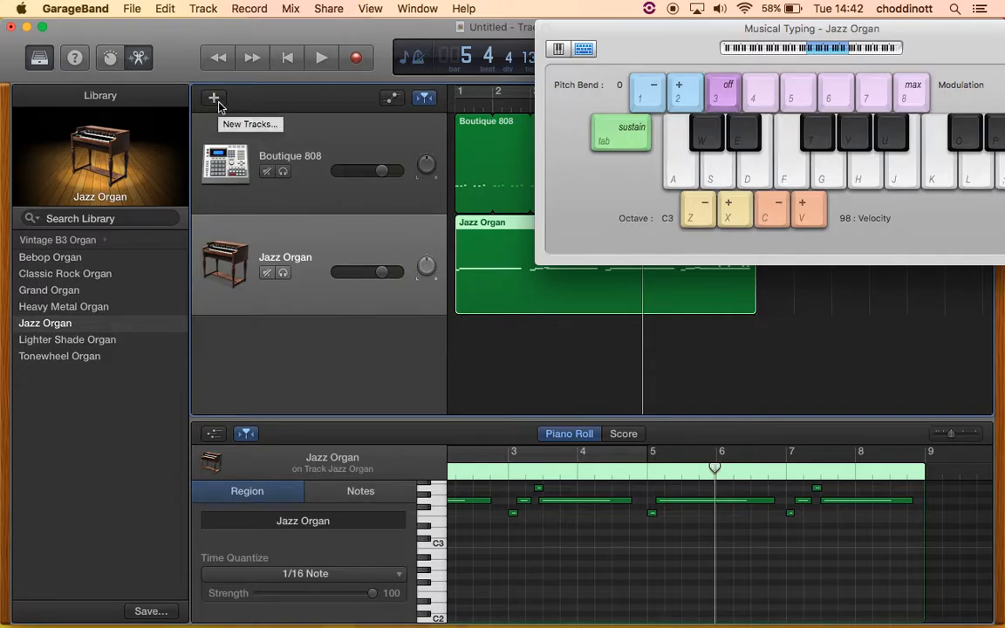
{"action": "mouse_move", "coordinate": [651, 38]}
{"action": "left_mouse_down"}
{"action": "mouse_move", "coordinate": [591, 39]}
{"action": "mouse_move", "coordinate": [686, 37]}
{"action": "mouse_move", "coordinate": [666, 36]}
{"action": "left_mouse_up"}
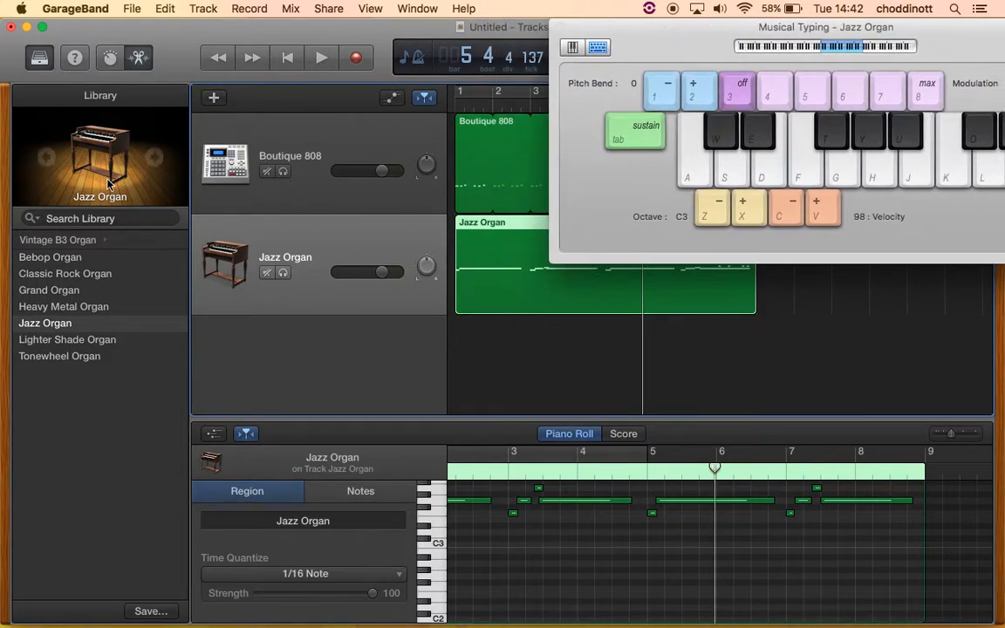
Step: Add a new microphone audio track using Input 1 + 2 below the Jazz Organ track
{"action": "left_click", "coordinate": [213, 100]}
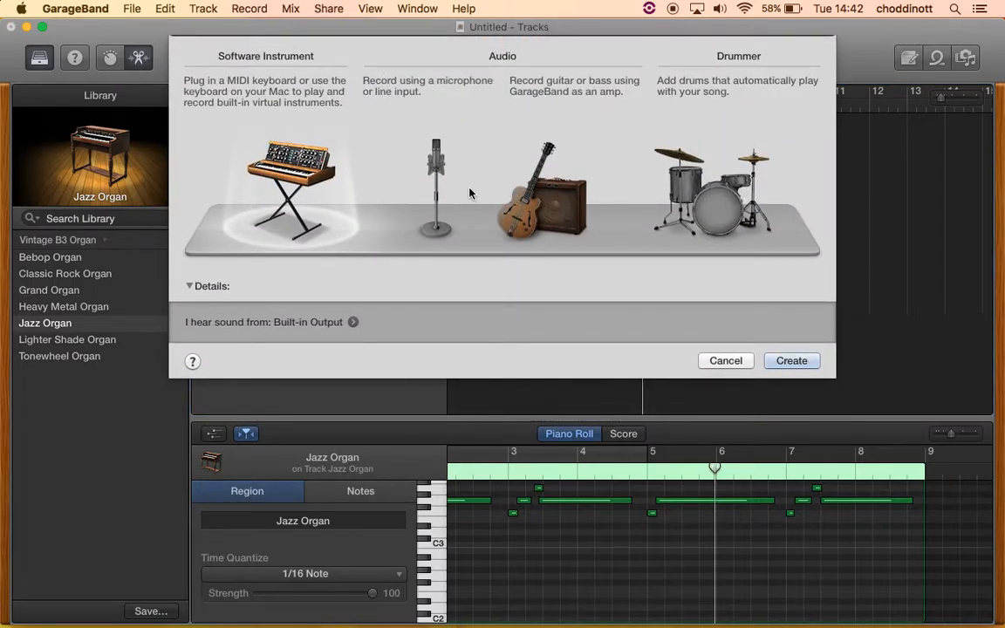
{"action": "left_click", "coordinate": [434, 190]}
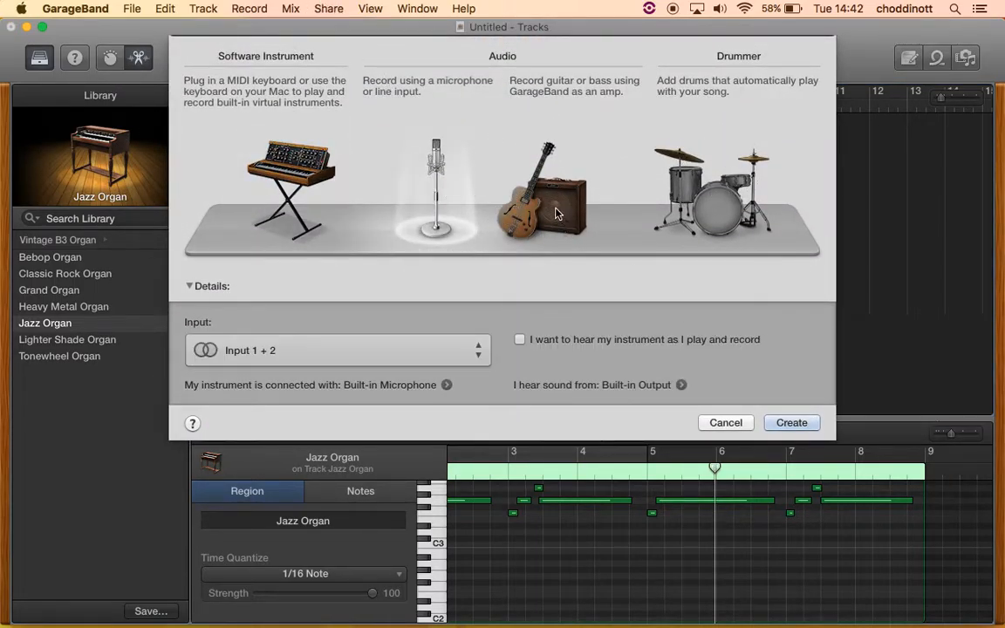
{"action": "left_click", "coordinate": [545, 200]}
{"action": "left_click", "coordinate": [711, 194]}
{"action": "left_click", "coordinate": [558, 204]}
{"action": "left_click", "coordinate": [421, 179]}
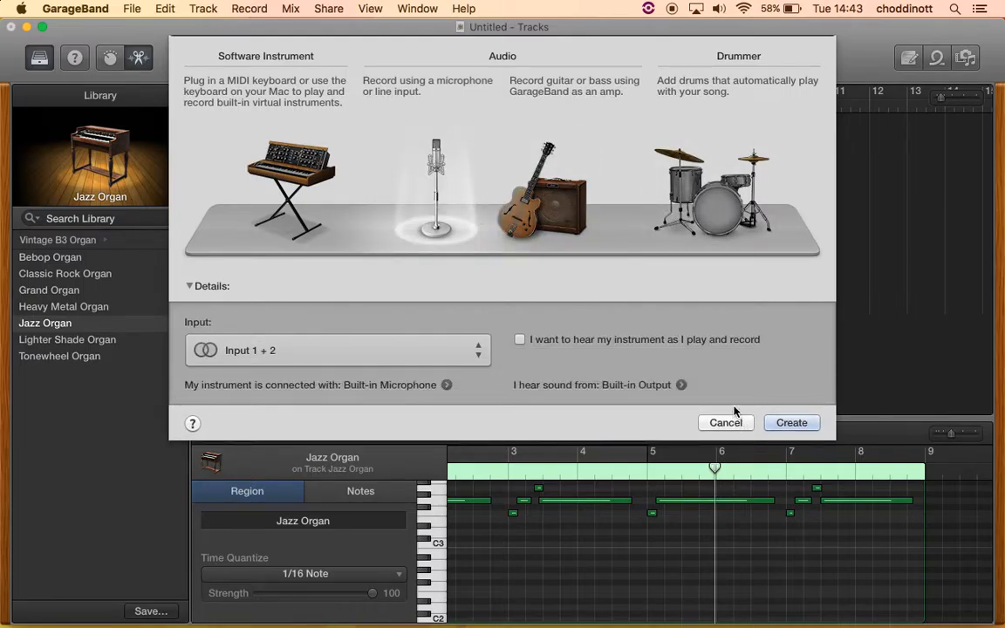
{"action": "left_click", "coordinate": [796, 424]}
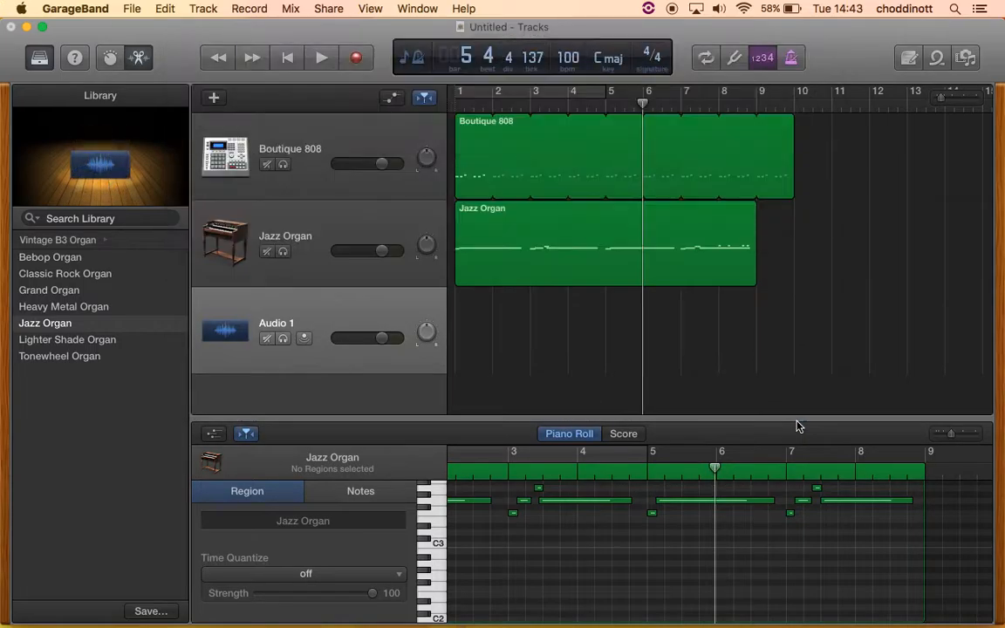
{"action": "key", "text": "super+k"}
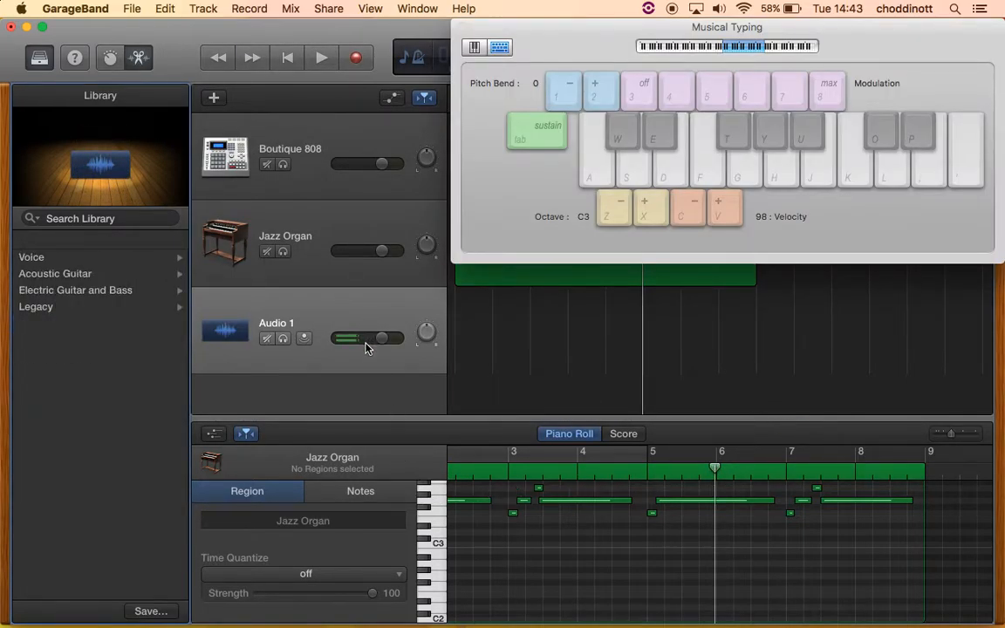
Step: Move the Musical Typing keyboard off the toolbar area and close it to uncover the tracks
{"action": "left_click_drag", "start_coordinate": [509, 26], "coordinate": [515, 83]}
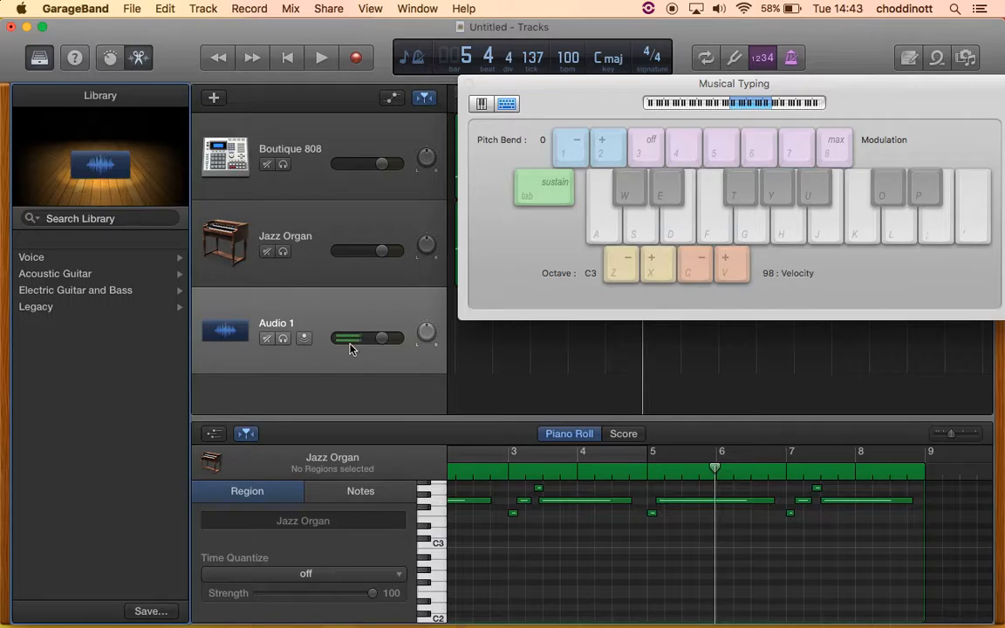
{"action": "left_click_drag", "start_coordinate": [551, 93], "coordinate": [330, 130]}
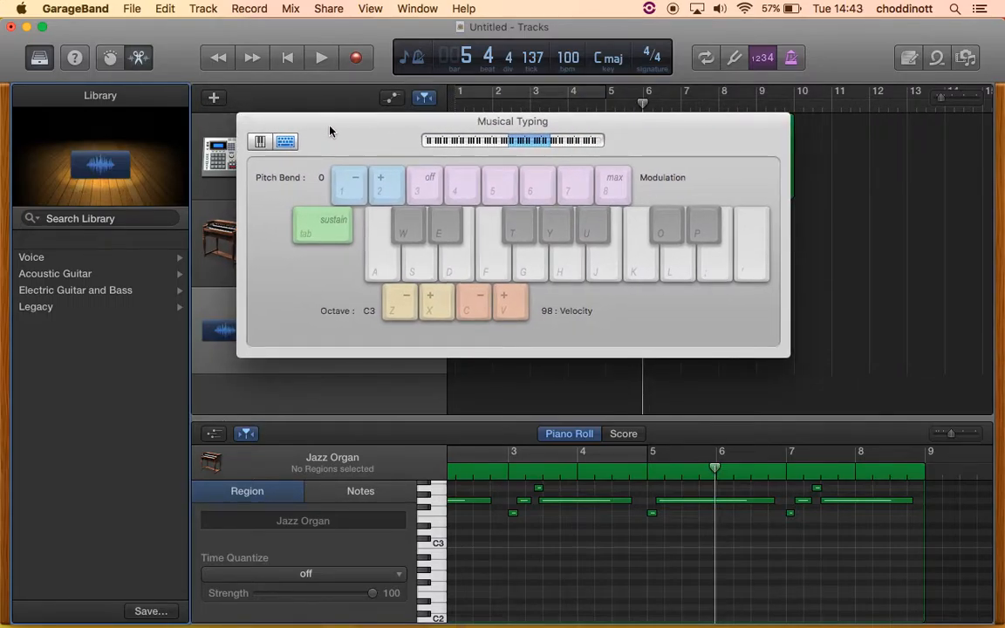
{"action": "key", "text": "super+k"}
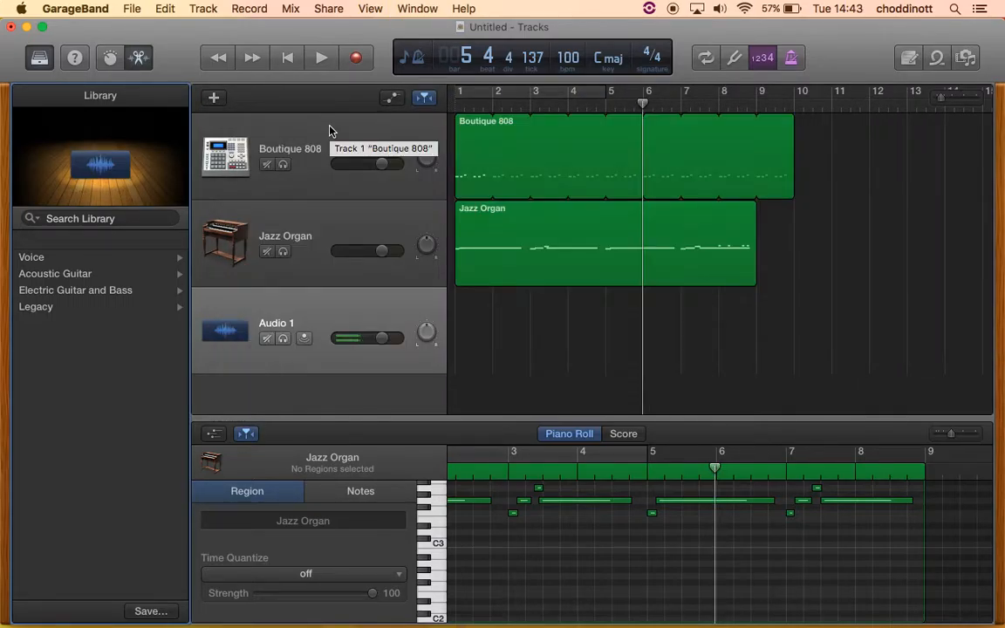
Step: Try input monitoring on the Audio 1 track with its volume lowered to -15.6 dB, and restore both settings
{"action": "left_click", "coordinate": [304, 339]}
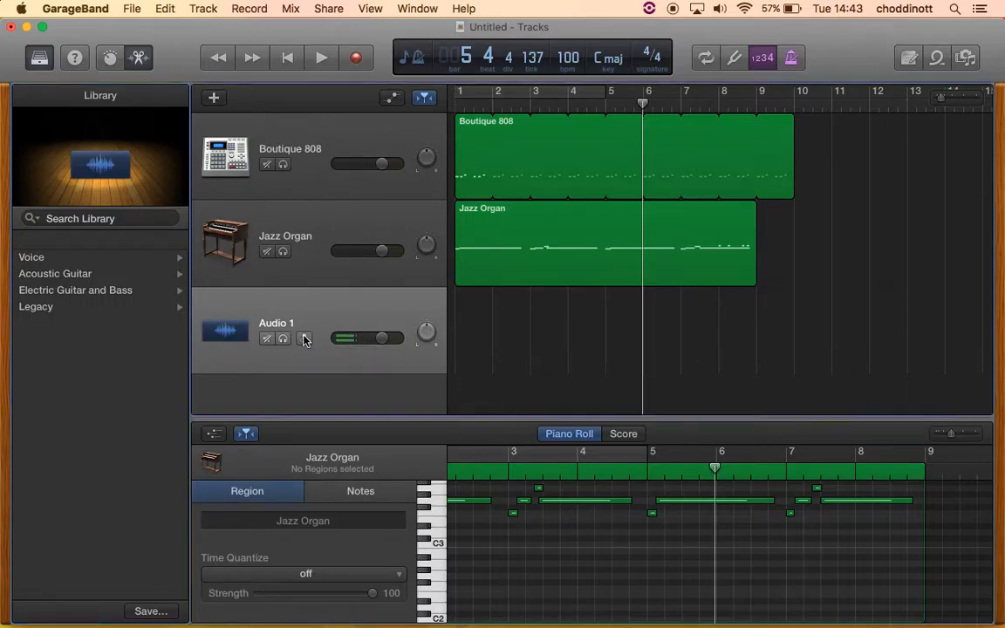
{"action": "mouse_move", "coordinate": [343, 338]}
{"action": "left_mouse_down"}
{"action": "mouse_move", "coordinate": [366, 338]}
{"action": "mouse_move", "coordinate": [352, 338]}
{"action": "left_mouse_up"}
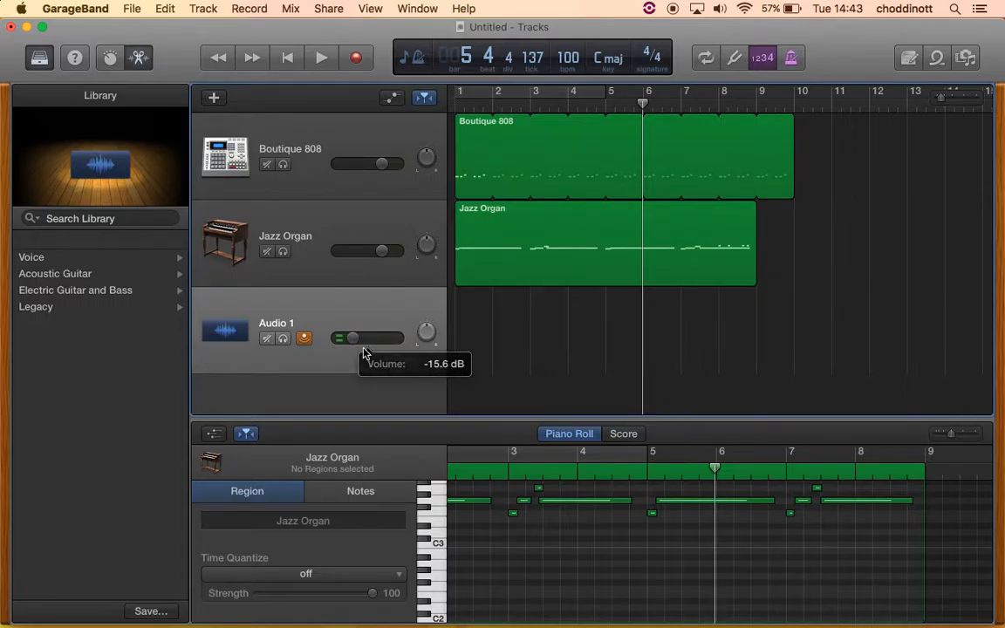
{"action": "left_click", "coordinate": [304, 338]}
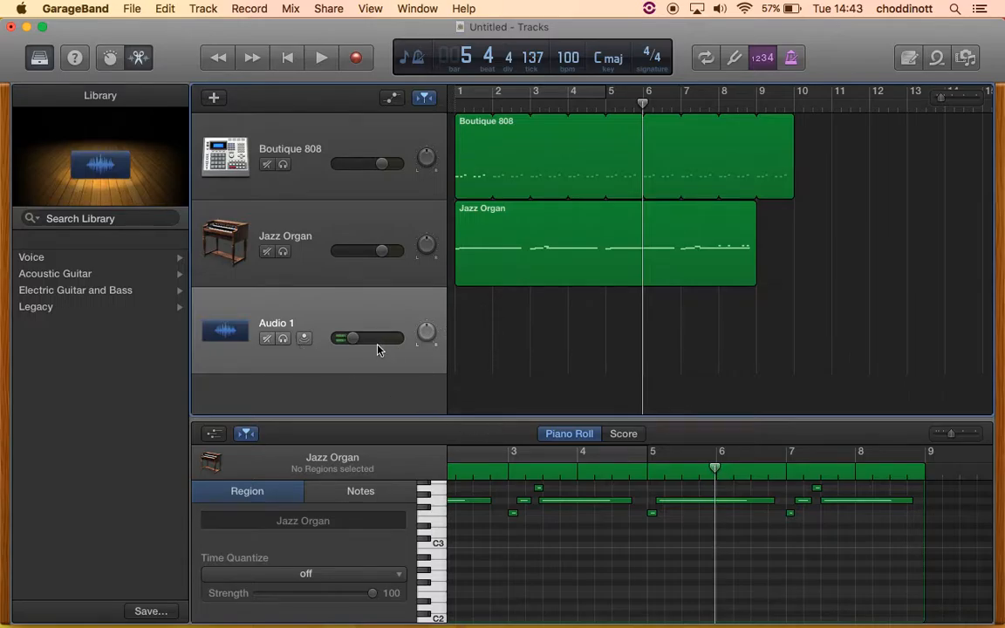
{"action": "left_click_drag", "start_coordinate": [351, 339], "coordinate": [382, 338]}
Step: Record a microphone take on the Audio 1 track from bar 1 to just past bar 9, and return to the beginning
{"action": "key", "text": "Return"}
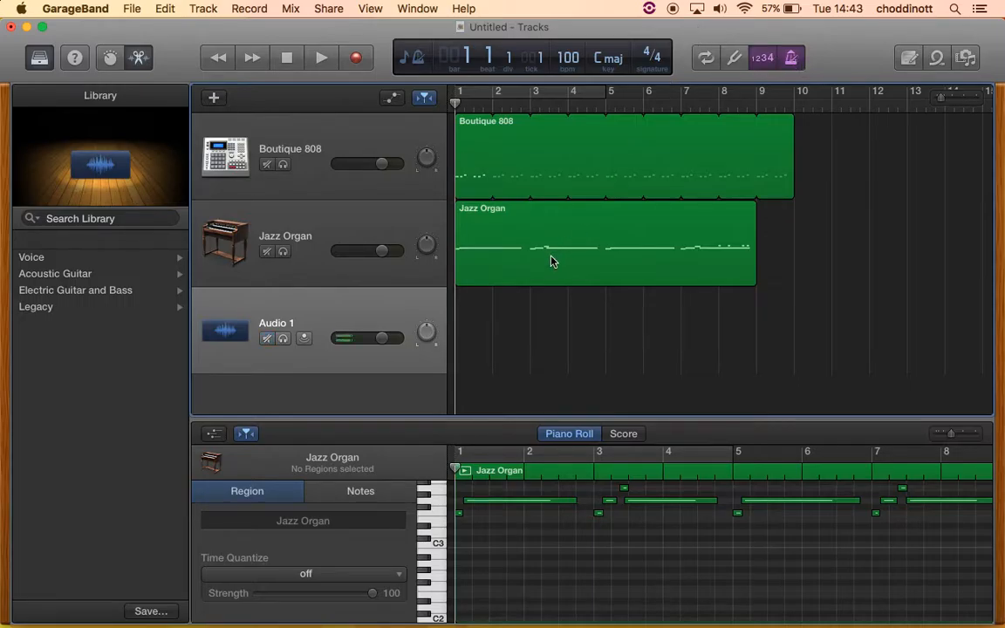
{"action": "key", "text": "r"}
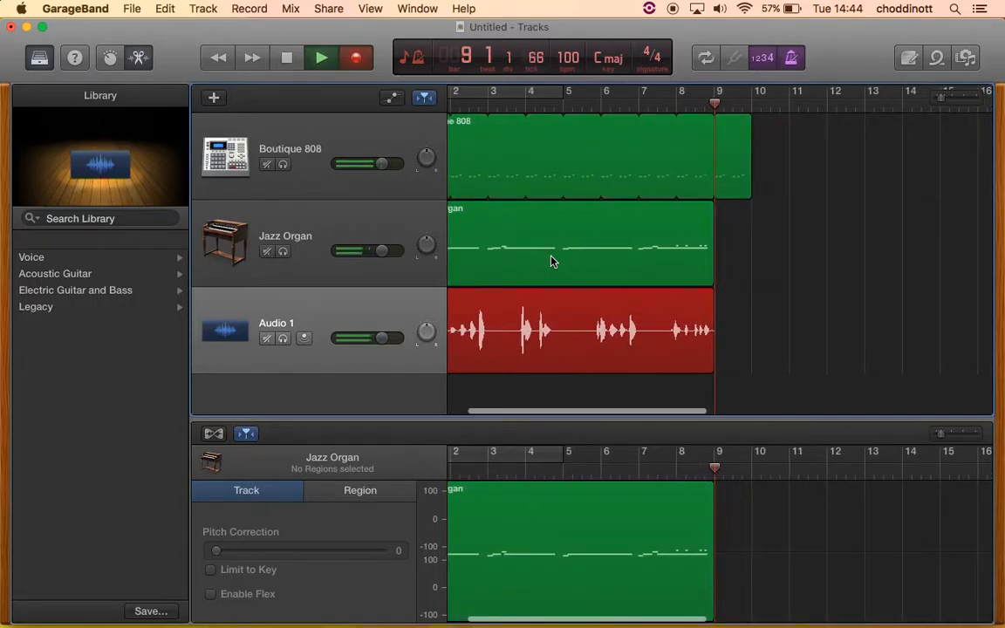
{"action": "key", "text": "space"}
{"action": "key", "text": "Return"}
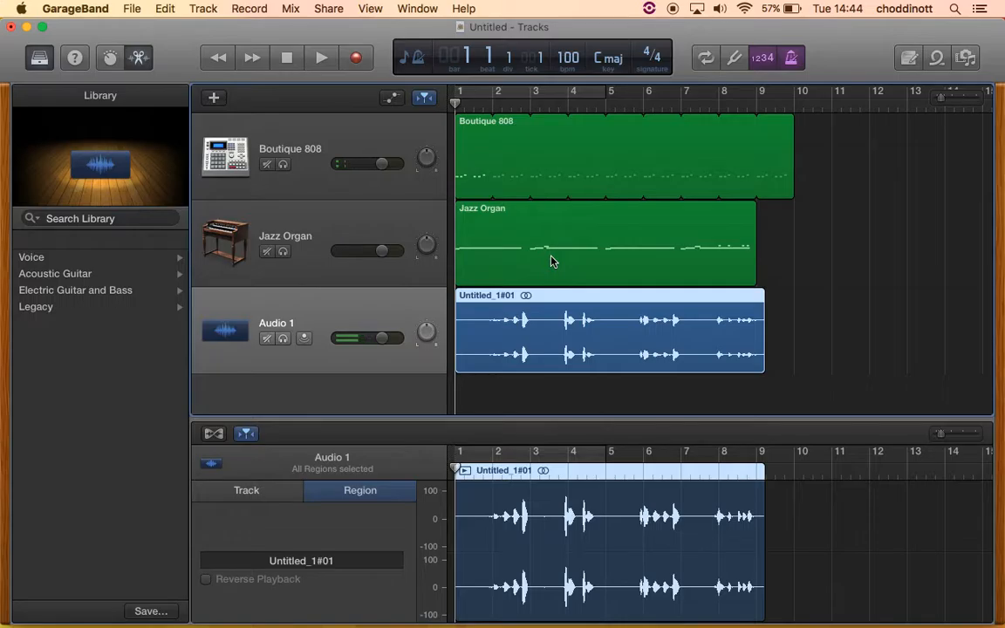
Step: Turn off the metronome and count-in, play back all three tracks with the system volume raised, and return to the beginning
{"action": "left_click", "coordinate": [792, 61]}
{"action": "left_click", "coordinate": [755, 61]}
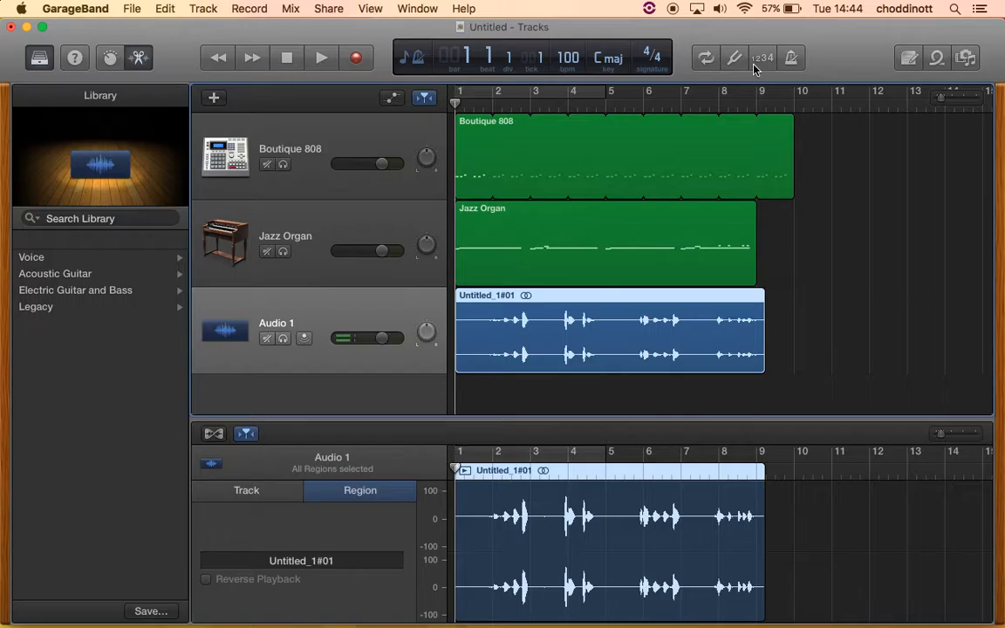
{"action": "key", "text": "space"}
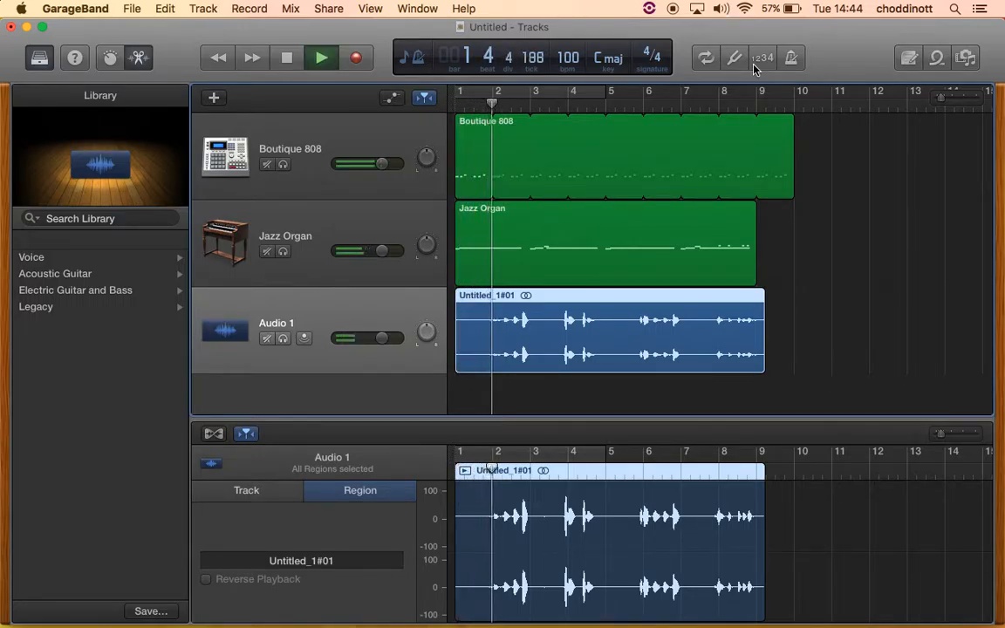
{"action": "key", "text": "XF86AudioRaiseVolume"}
{"action": "key", "text": "XF86AudioRaiseVolume"}
{"action": "key", "text": "XF86AudioRaiseVolume"}
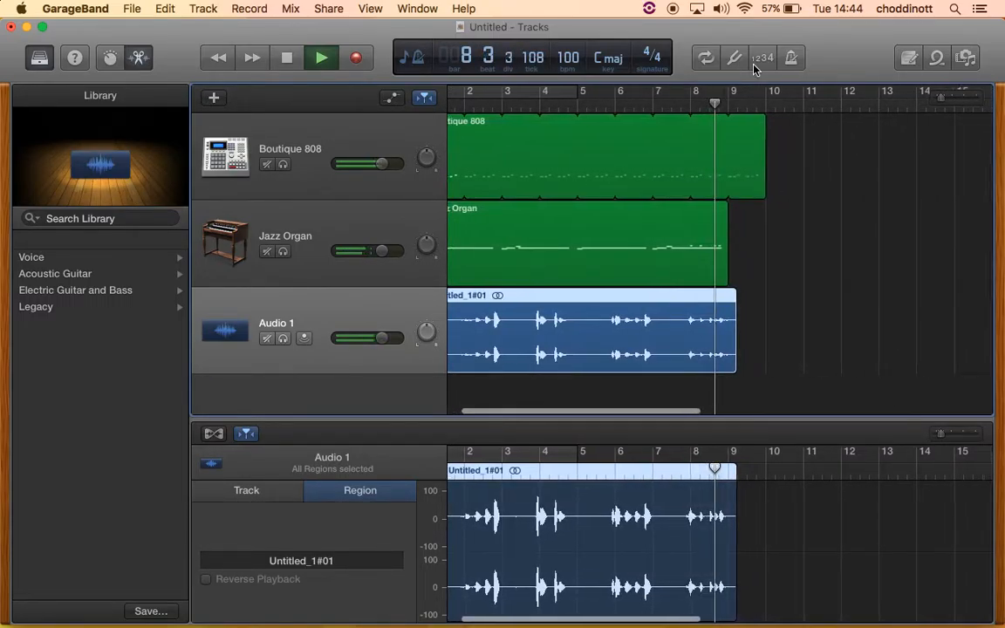
{"action": "key", "text": "space"}
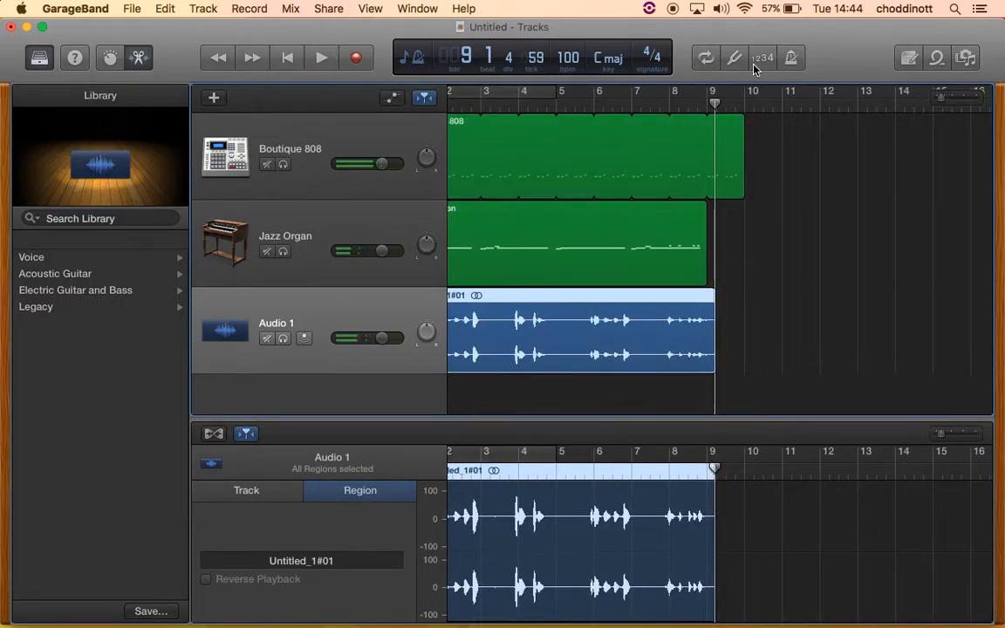
{"action": "key", "text": "Return"}
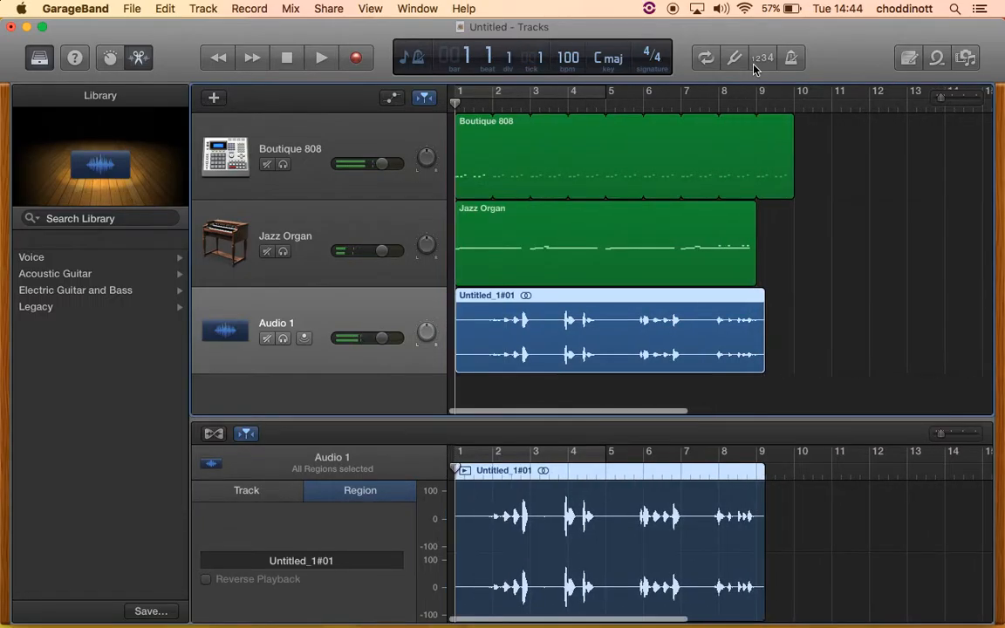
Step: Apply the Helium Vocal patch from the Experimental voice category to the Audio 1 track
{"action": "left_click", "coordinate": [162, 255]}
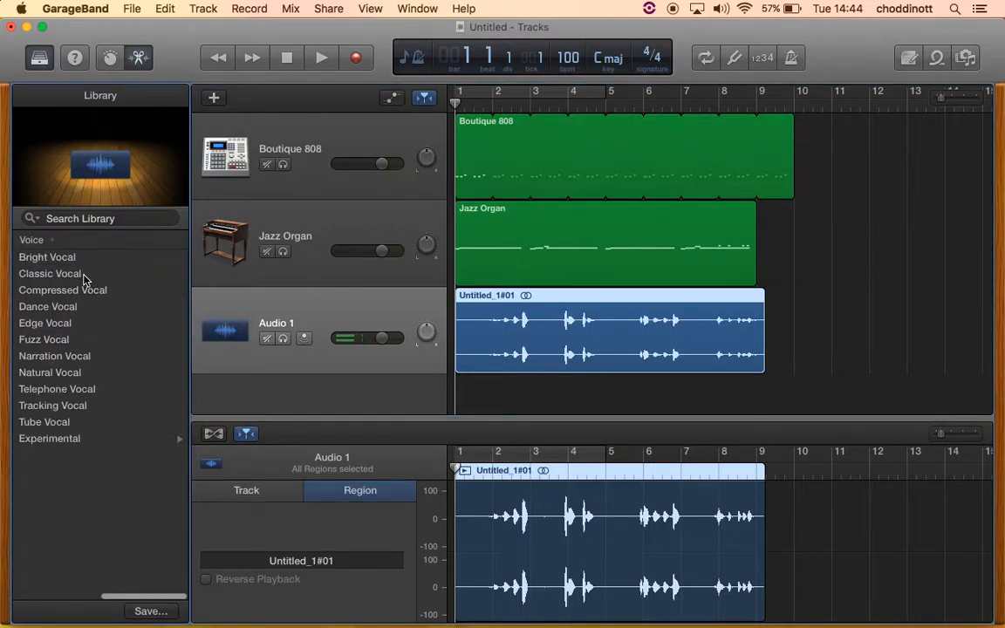
{"action": "left_click", "coordinate": [99, 440]}
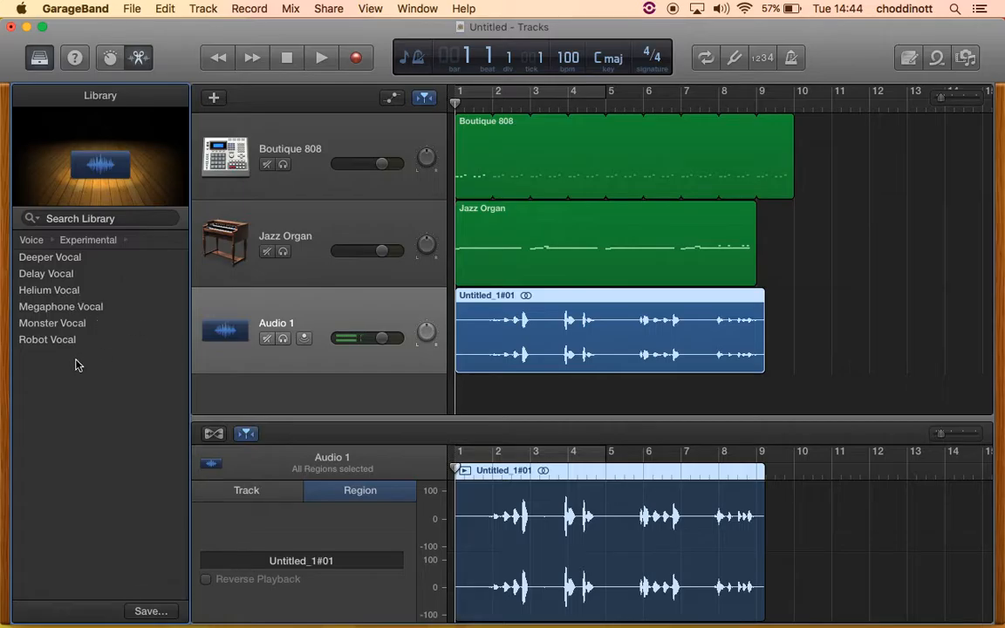
{"action": "left_click", "coordinate": [51, 289]}
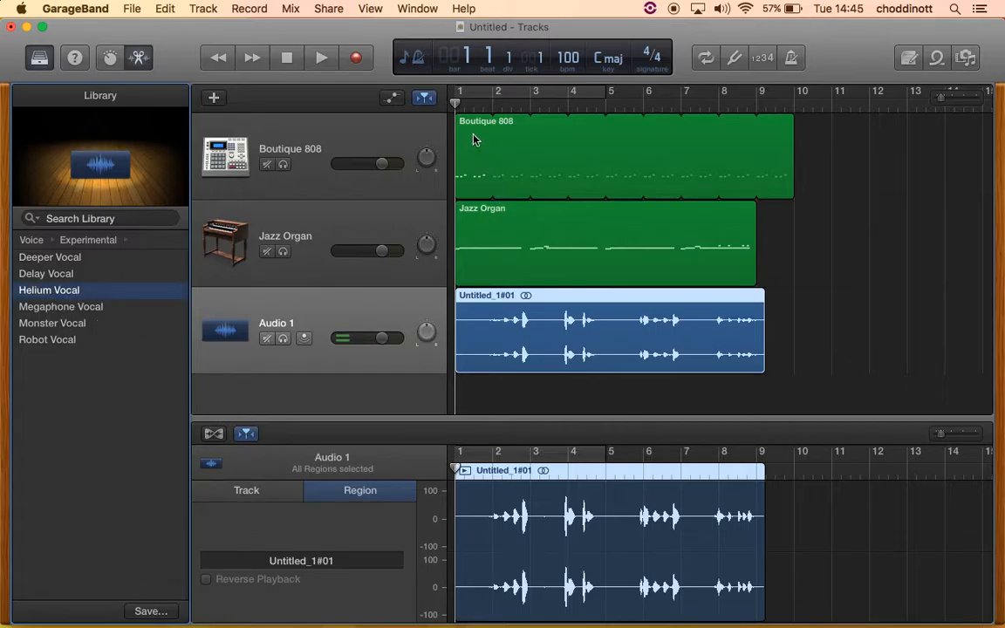
Step: Play back the song from bar 2 to past bar 9 to hear the vocal effect, and return to the beginning
{"action": "left_click", "coordinate": [504, 106]}
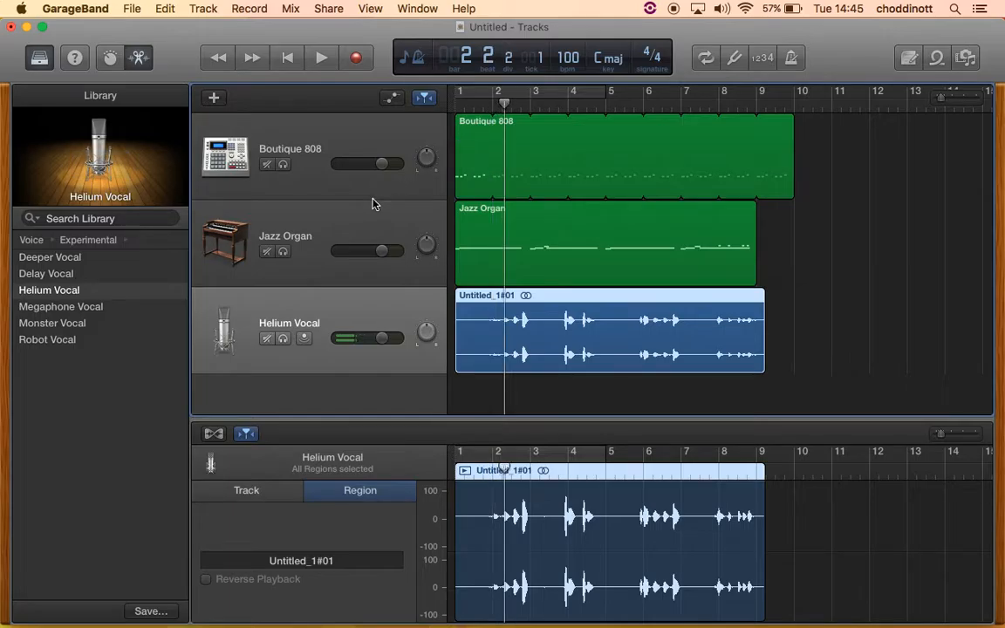
{"action": "key", "text": "space"}
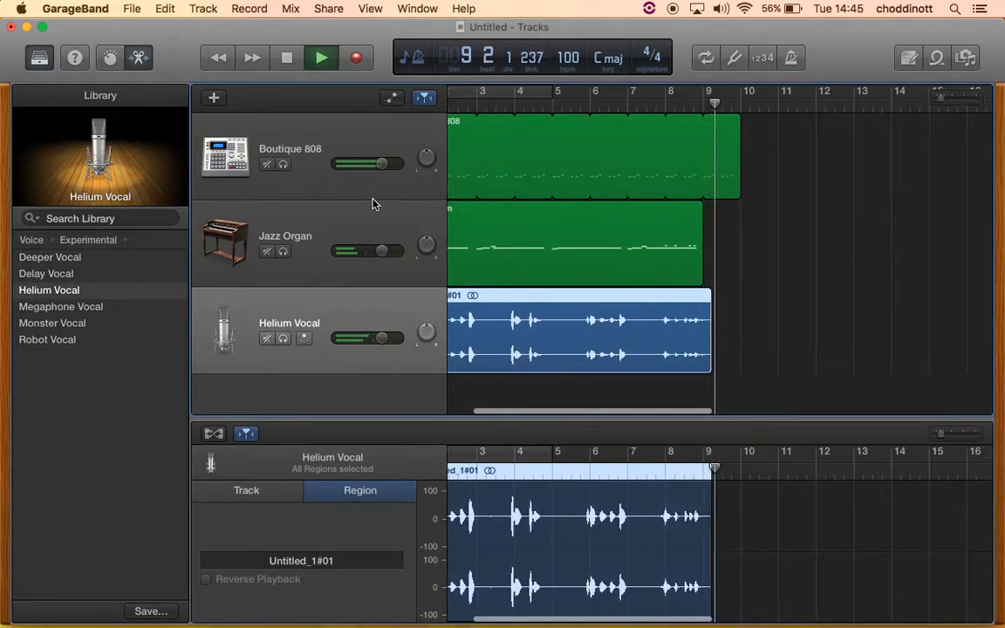
{"action": "key", "text": "space"}
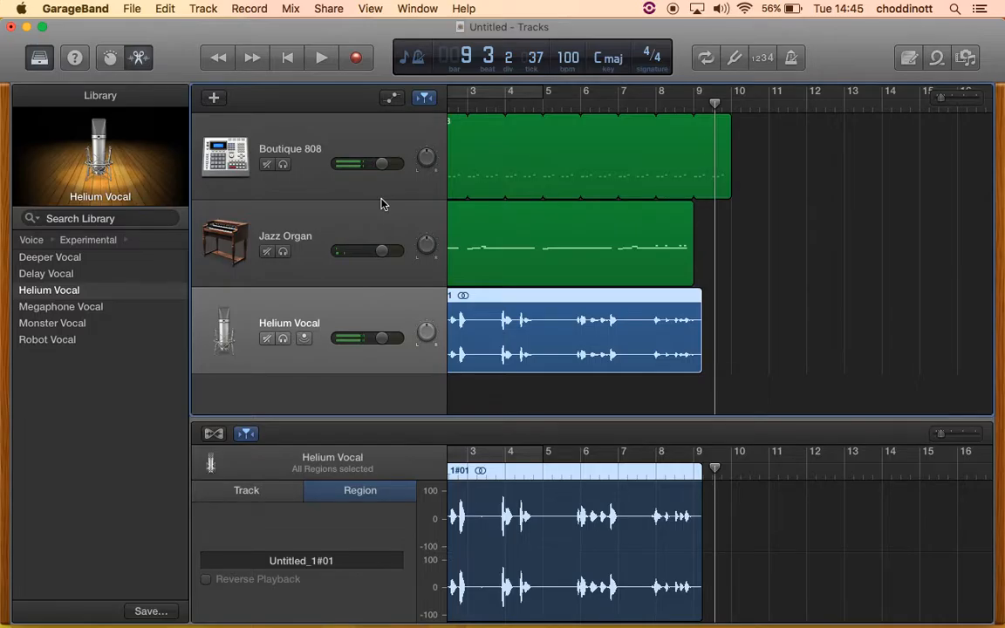
{"action": "key", "text": "Return"}
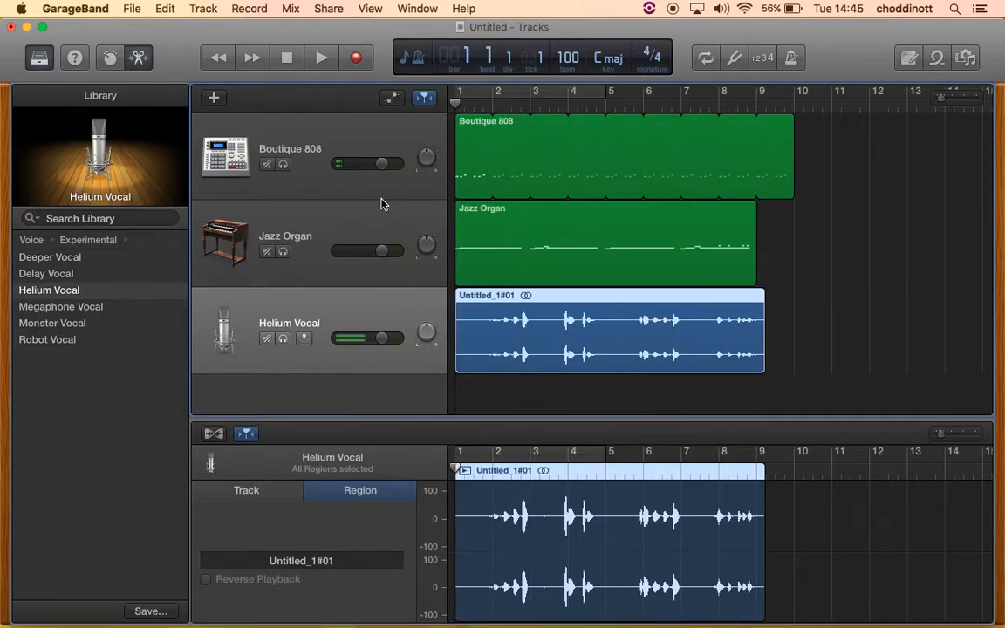